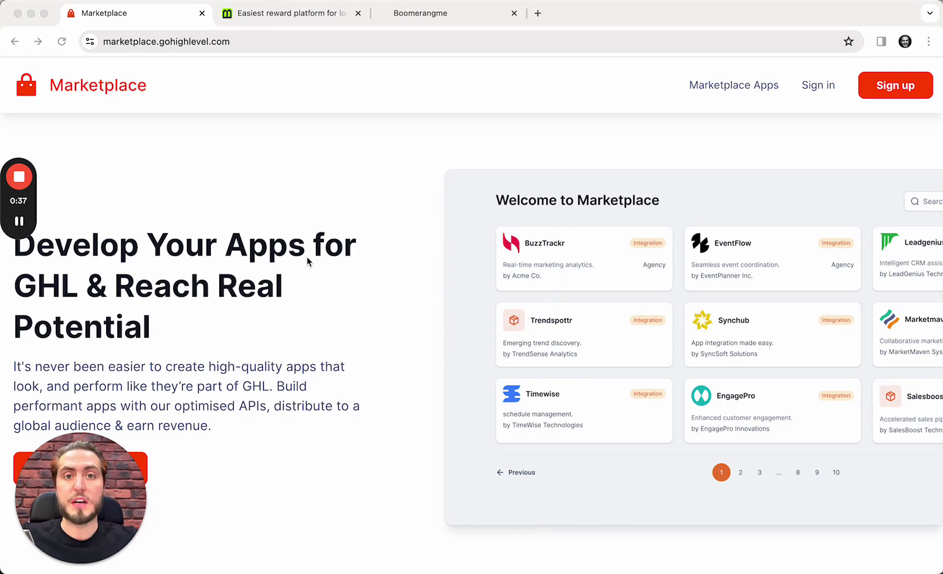
# Search Marketplace apps for 'boomer', open the Boomerang SaaS listing, then view the Boomerang dashboard.
pyautogui.click(736, 86)
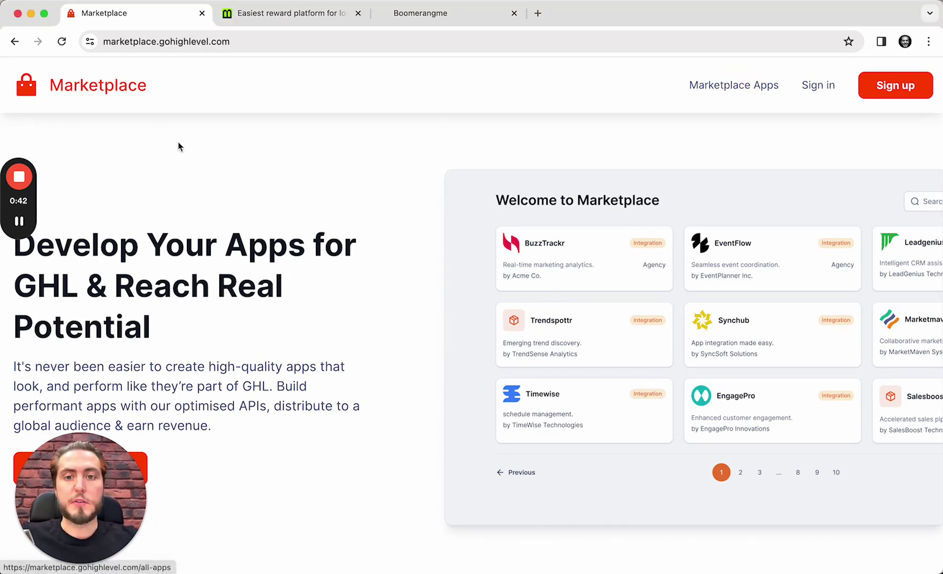
pyautogui.click(715, 85)
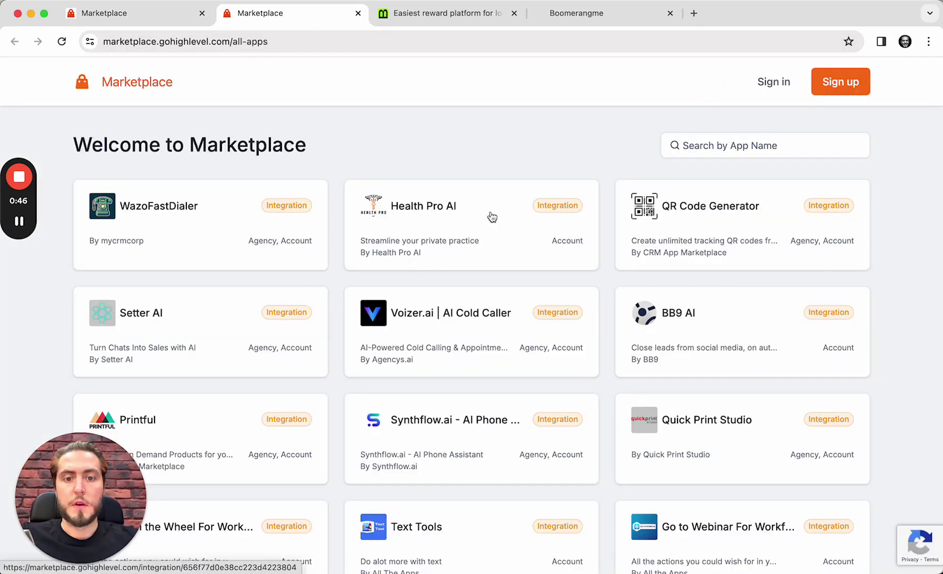
pyautogui.click(721, 139)
pyautogui.write('boomerang')
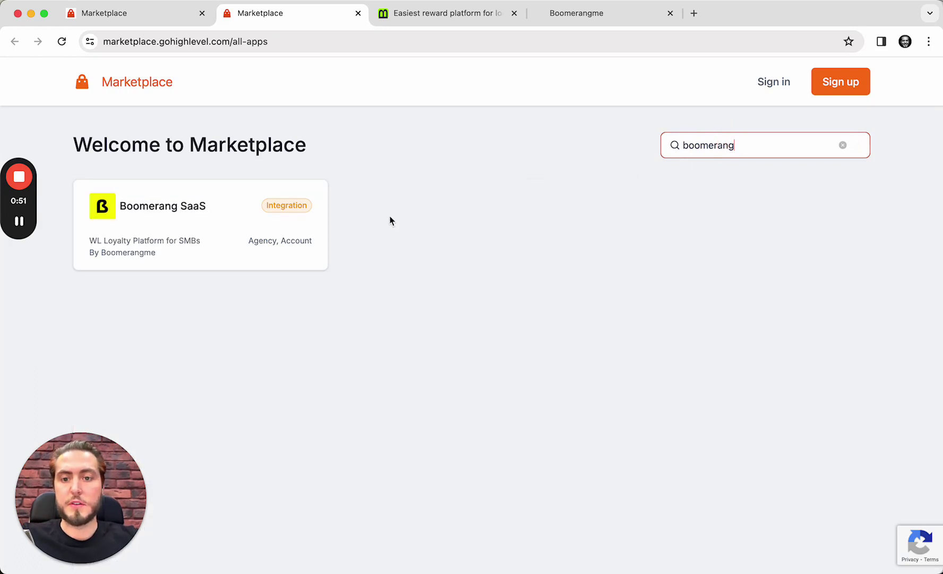
pyautogui.click(254, 235)
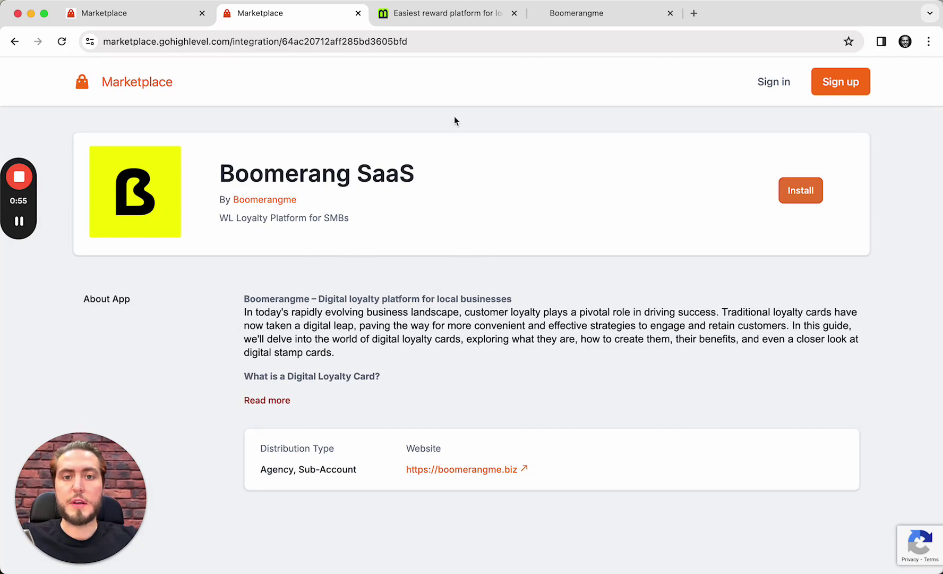
pyautogui.click(442, 15)
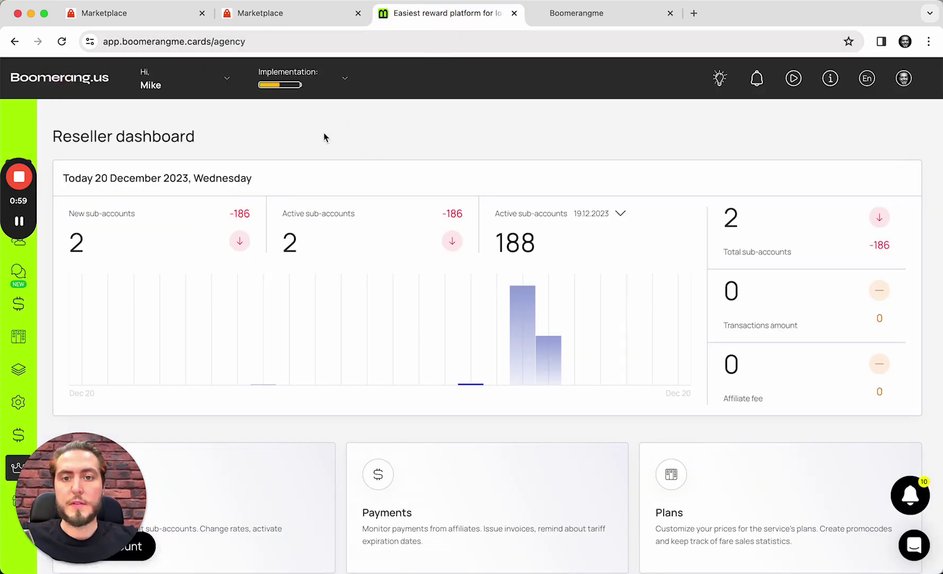
pyautogui.click(112, 40)
pyautogui.click(233, 41)
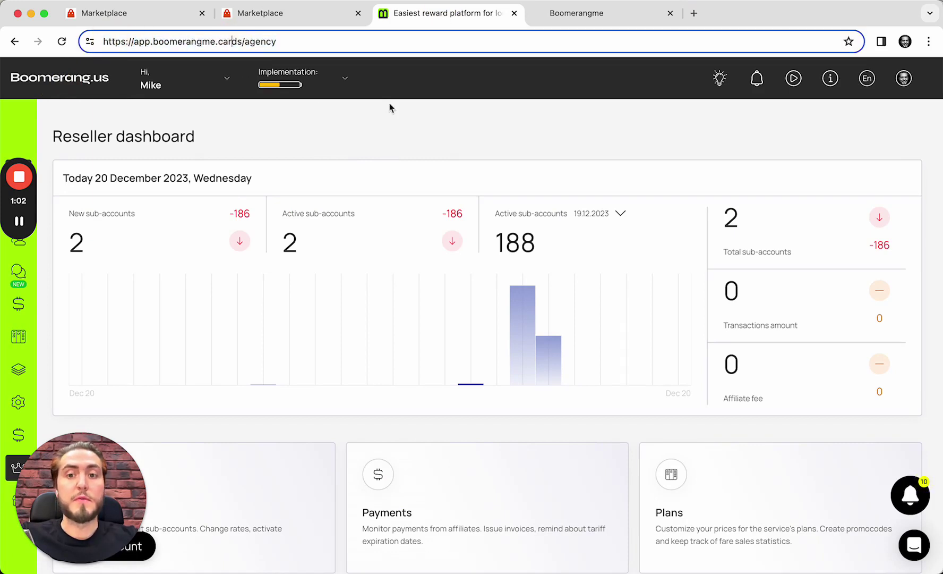
pyautogui.moveTo(247, 43); pyautogui.dragTo(222, 46)
pyautogui.click(144, 47)
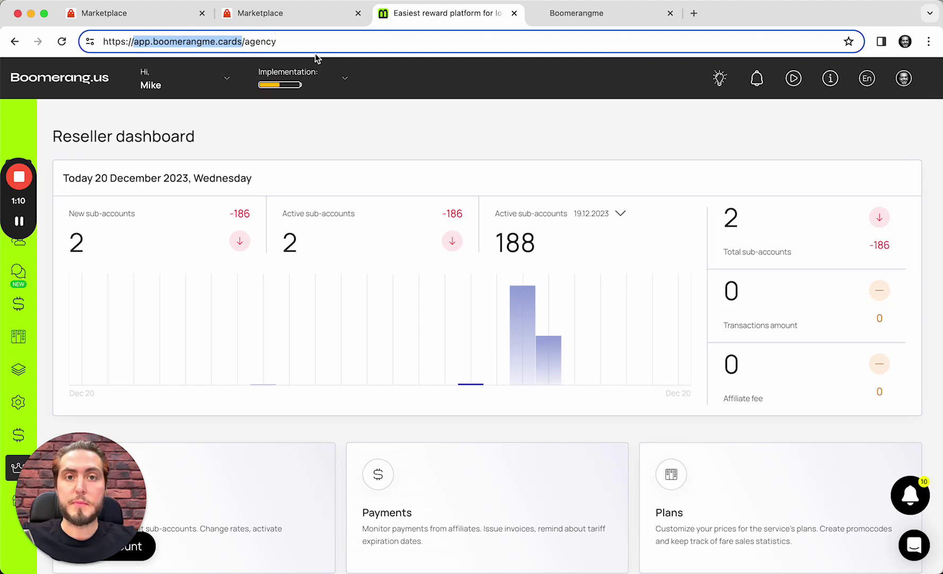
# Install Boomerang SaaS for the Boomerangme agency, allowing access to all sub-accounts.
pyautogui.click(308, 19)
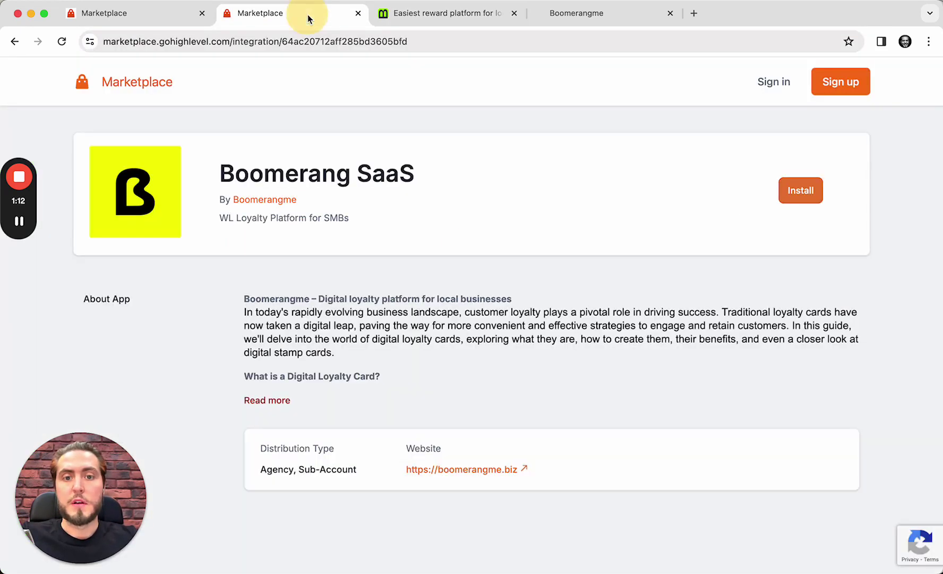
pyautogui.click(800, 196)
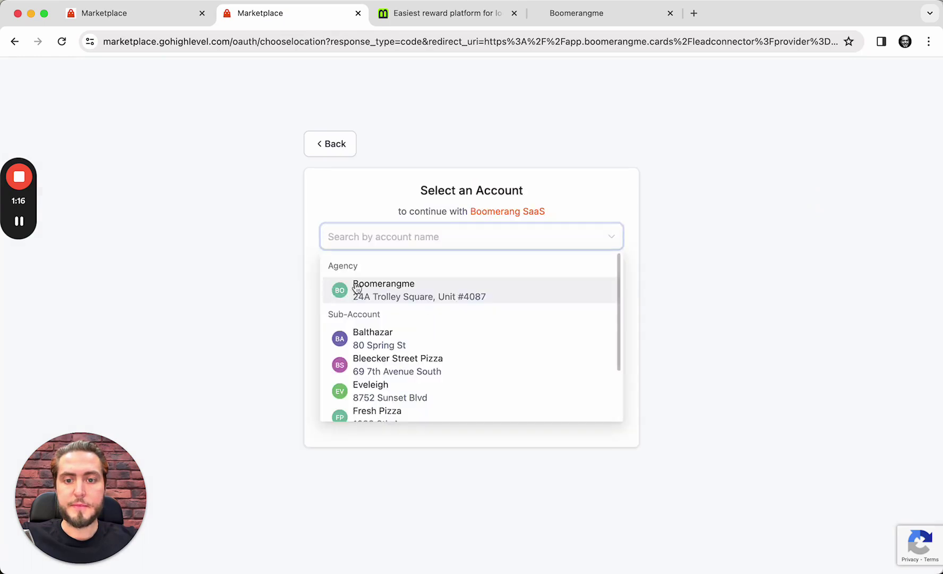
pyautogui.click(397, 294)
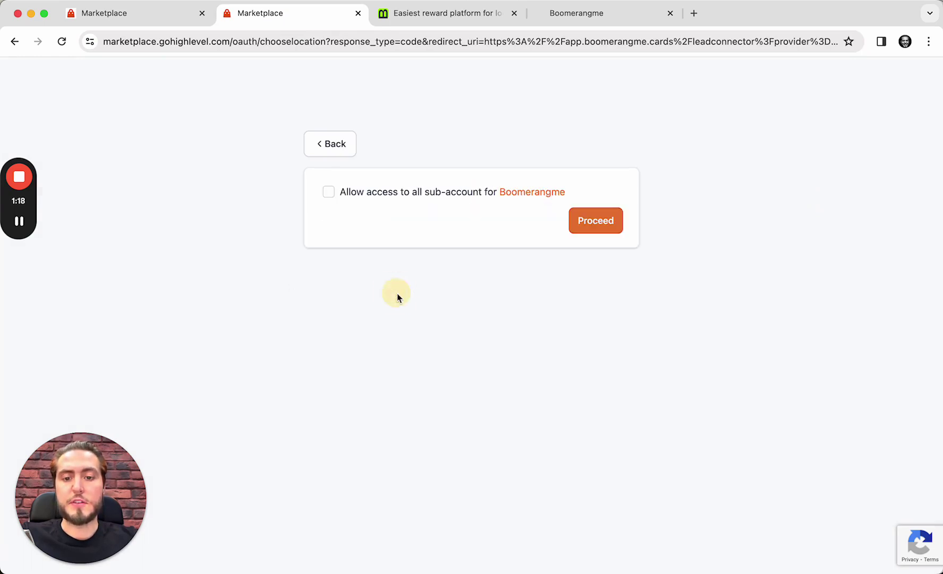
pyautogui.click(392, 186)
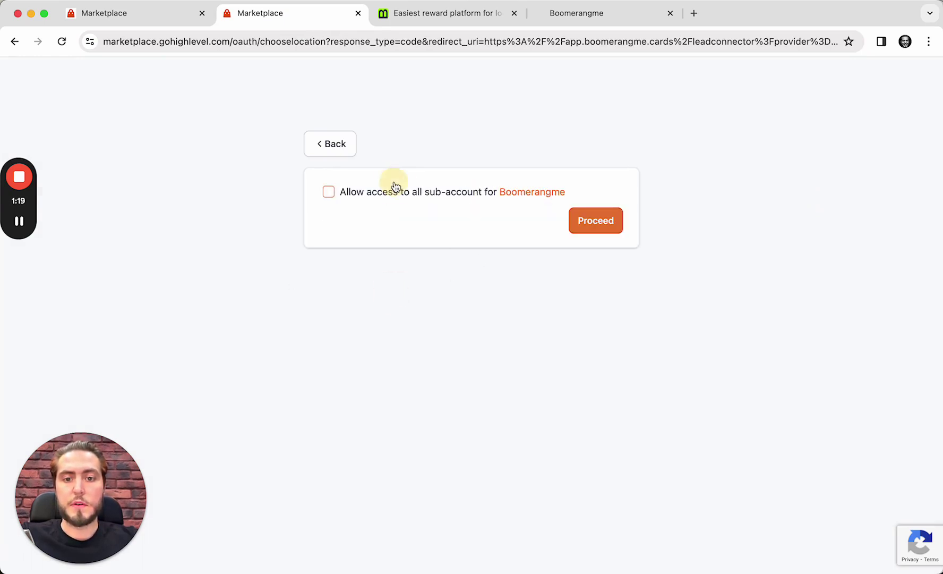
pyautogui.click(607, 223)
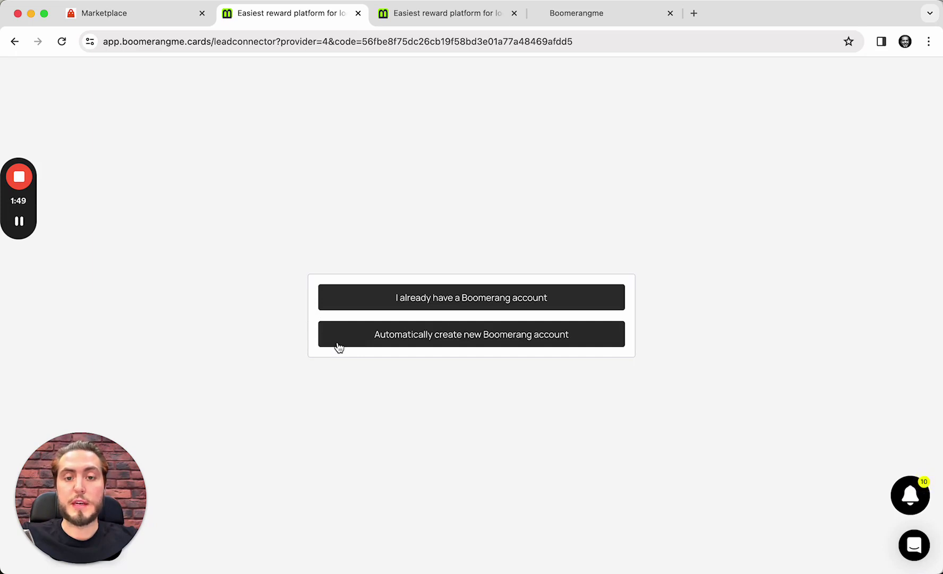
# Choose 'I already have a Boomerang account' to link the existing account.
pyautogui.click(351, 302)
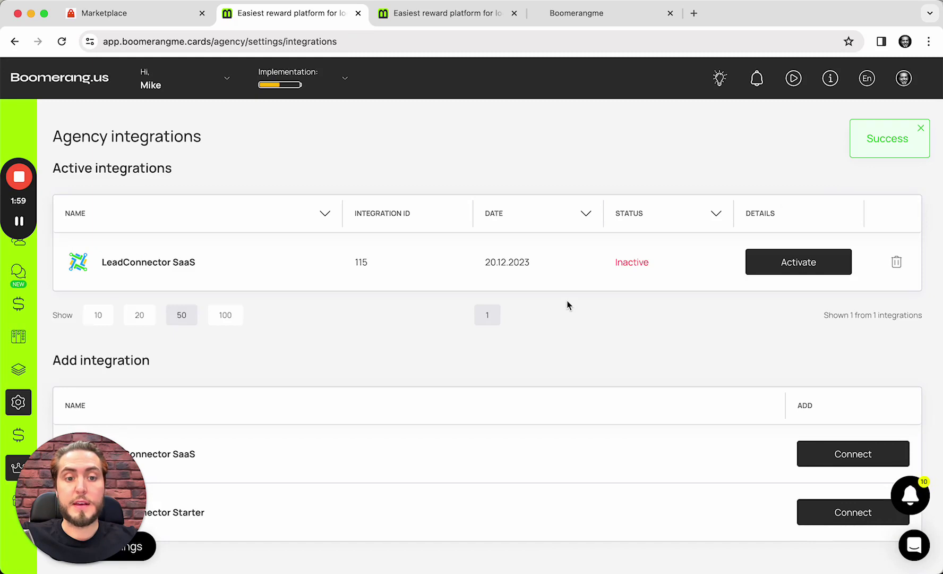
# Activate LeadConnector SaaS and save sub-account sync as 'Boomerang => GHL & GHL => Boomerang'.
pyautogui.click(805, 269)
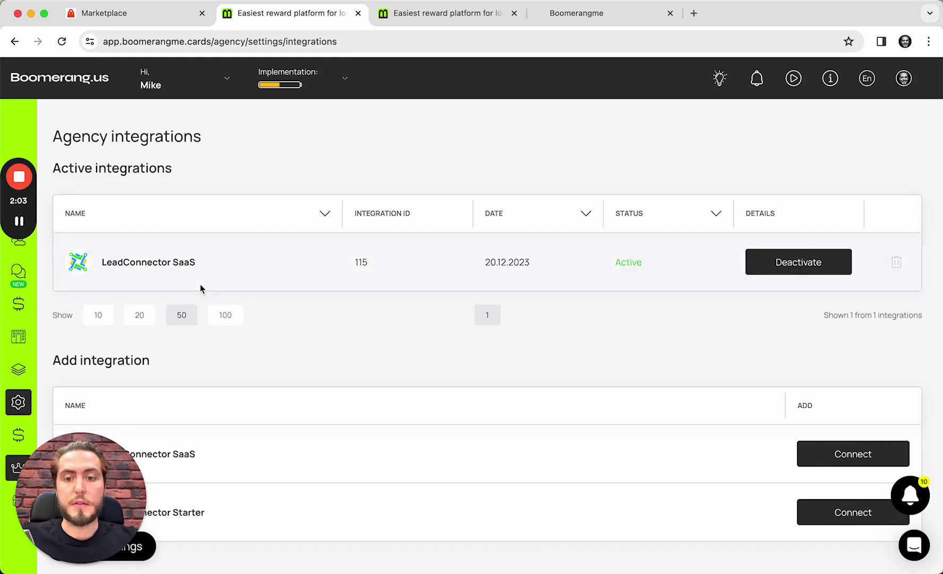
pyautogui.click(199, 263)
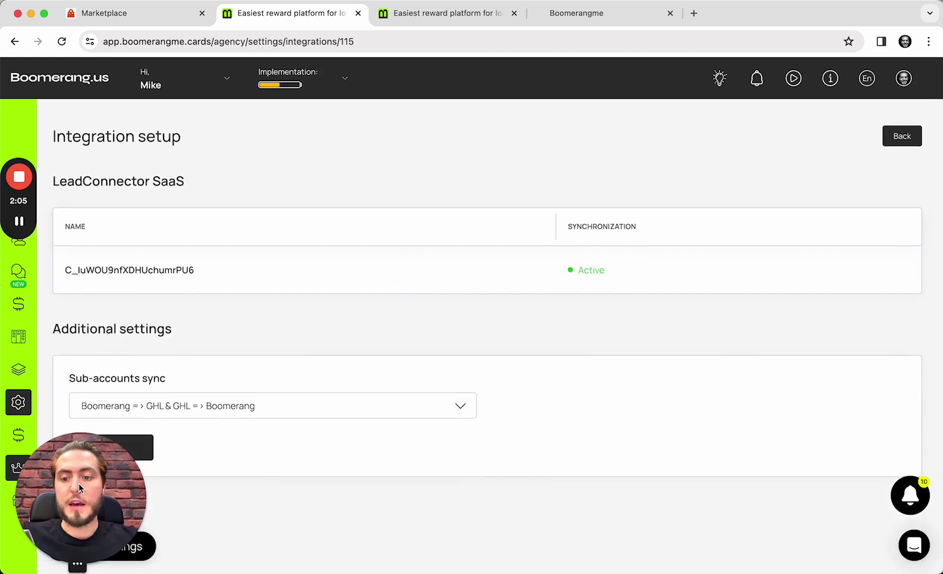
pyautogui.moveTo(99, 477); pyautogui.dragTo(721, 472)
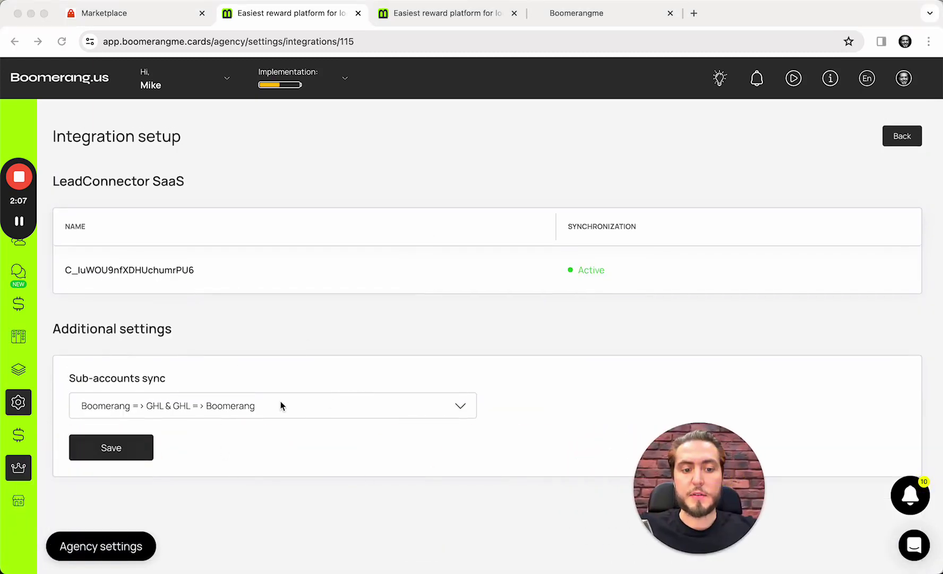
pyautogui.click(185, 405)
pyautogui.click(227, 410)
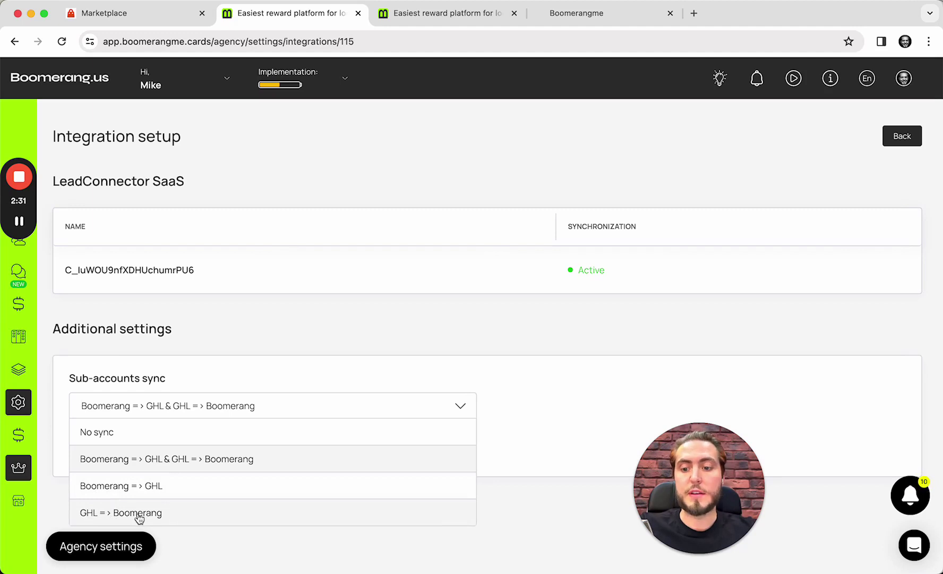
pyautogui.click(231, 457)
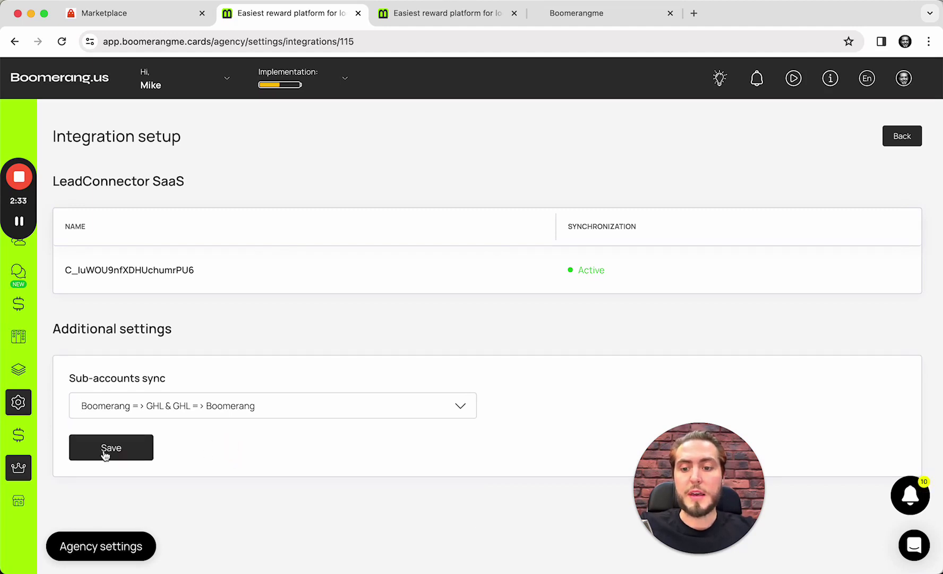
pyautogui.click(135, 454)
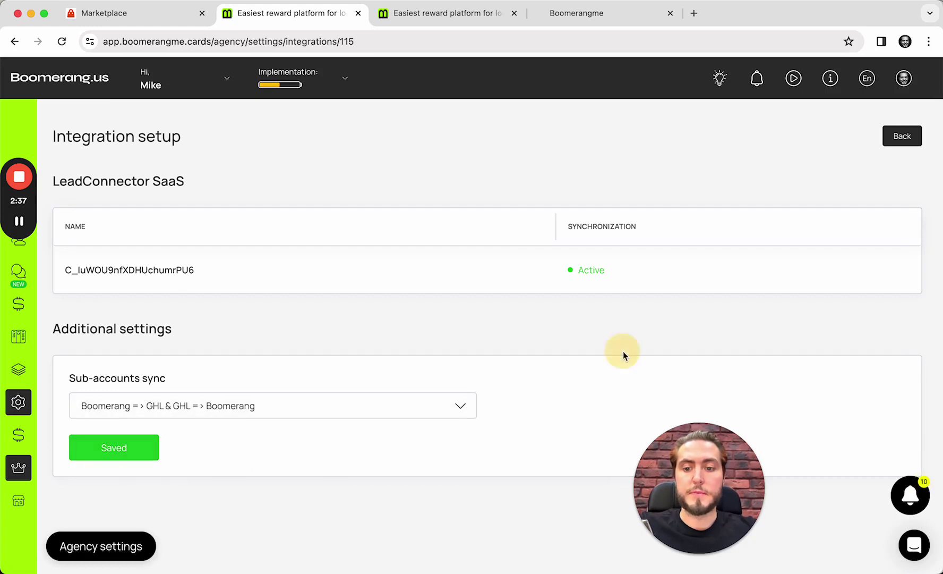
# Deactivate and remove the LeadConnector SaaS integration, then go to the Boomerang.us dashboard.
pyautogui.click(896, 140)
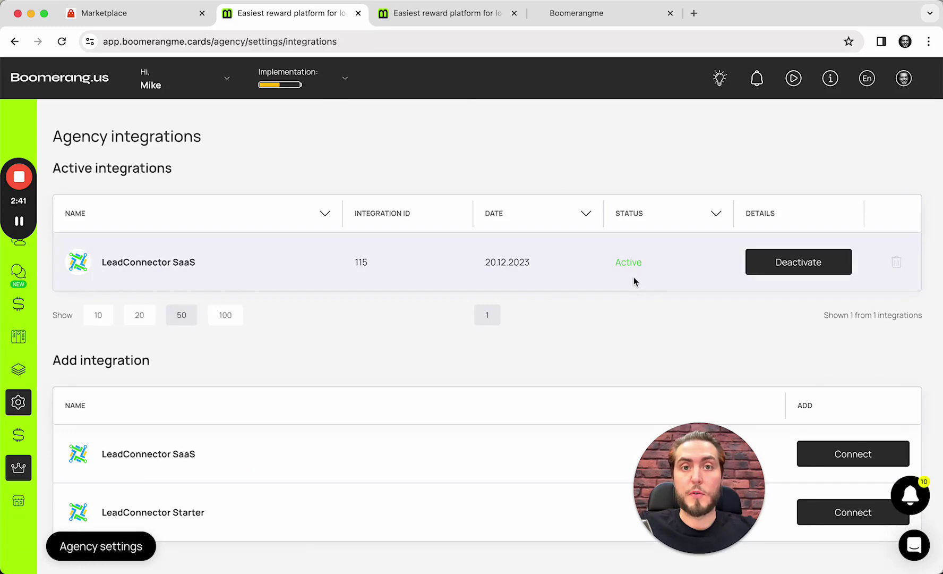
pyautogui.click(816, 264)
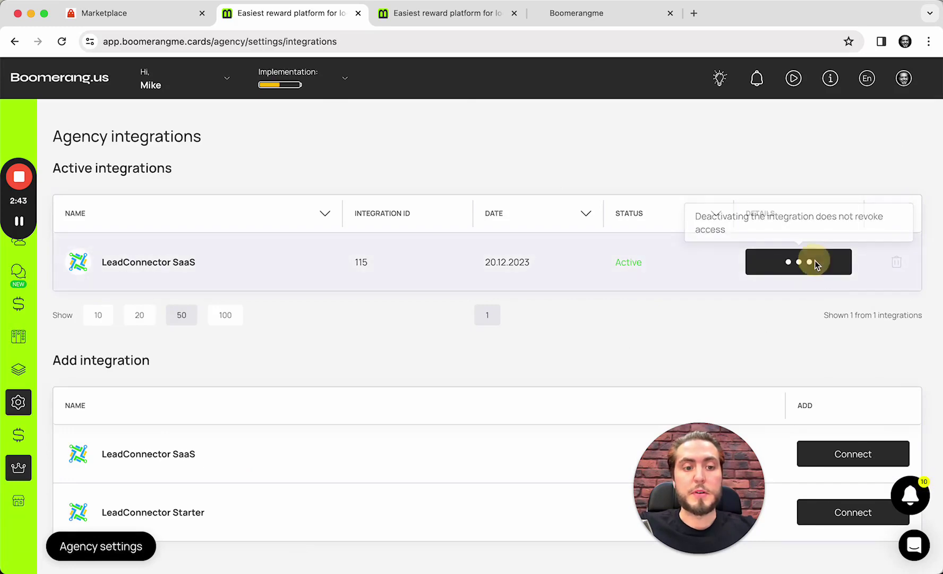
pyautogui.click(895, 263)
pyautogui.click(407, 349)
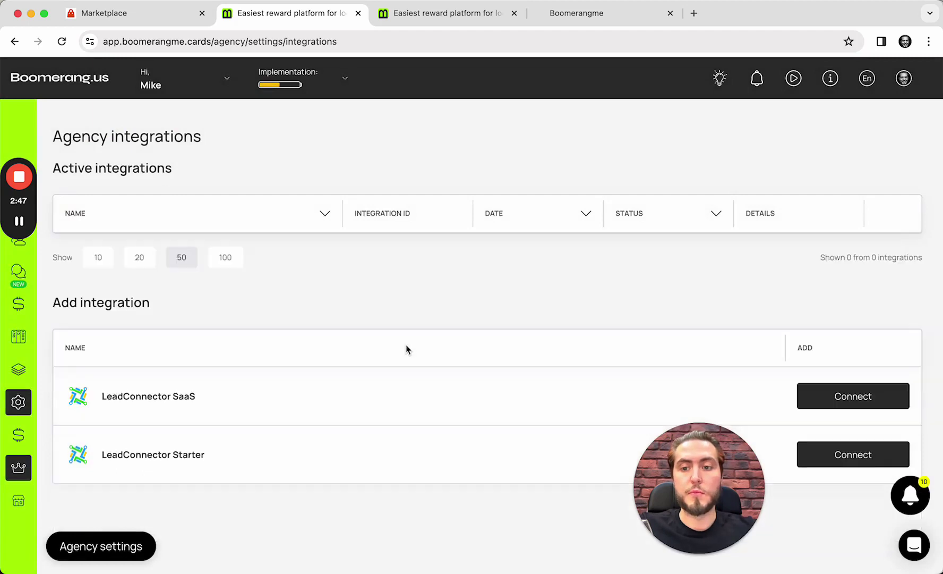
pyautogui.click(73, 91)
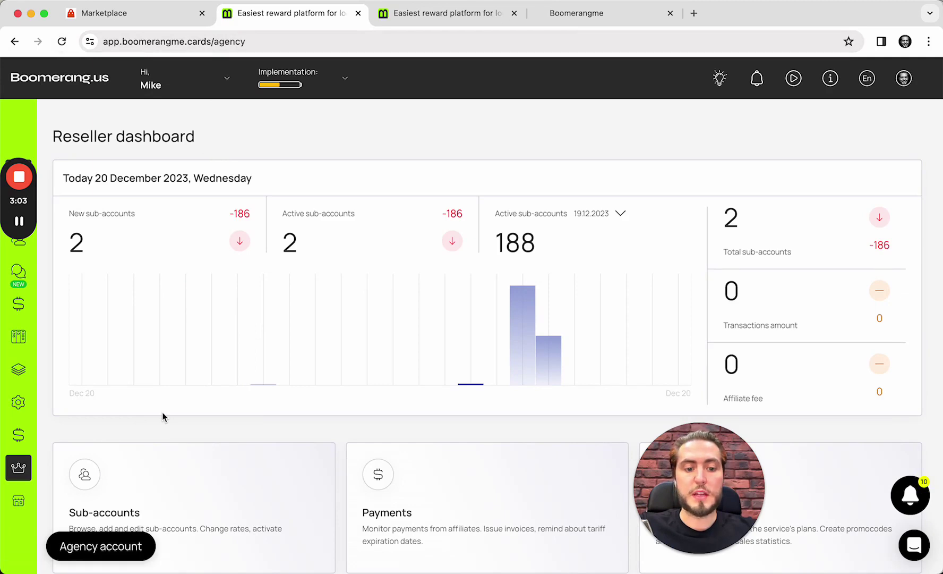
# From Settings > Integrations, start connecting a new LeadConnector SaaS integration.
pyautogui.scroll(-2, 249, 391)
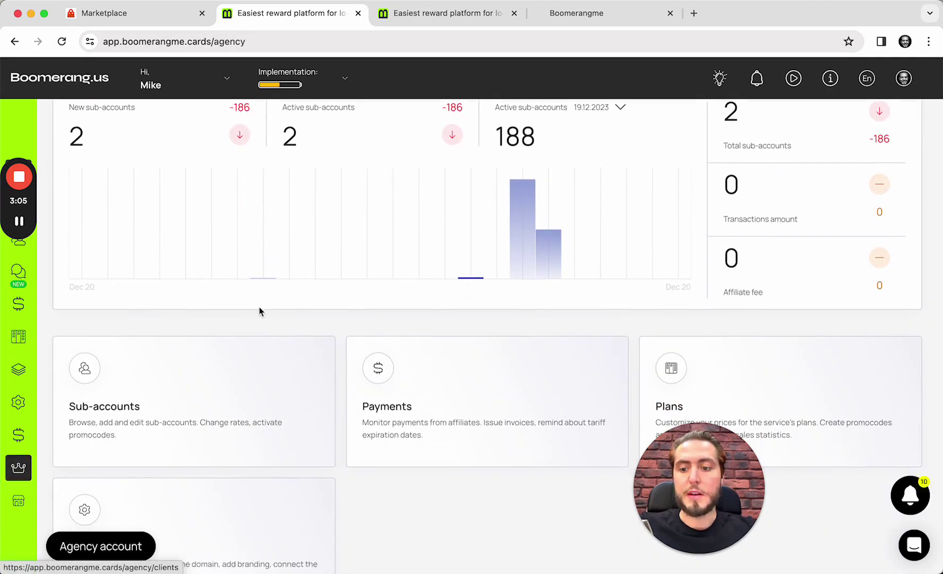
pyautogui.scroll(-2, 262, 310)
pyautogui.click(190, 432)
pyautogui.click(206, 372)
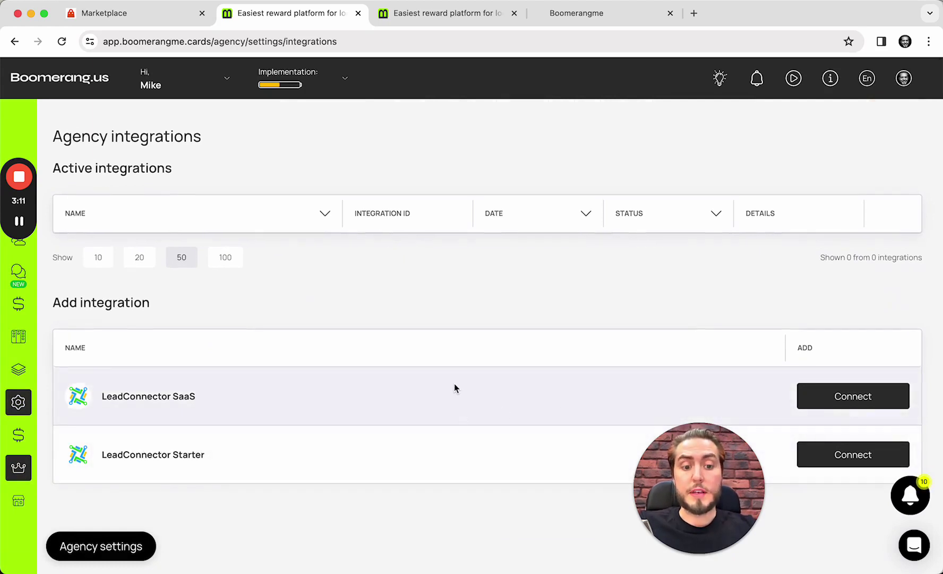
pyautogui.click(135, 394)
pyautogui.click(299, 396)
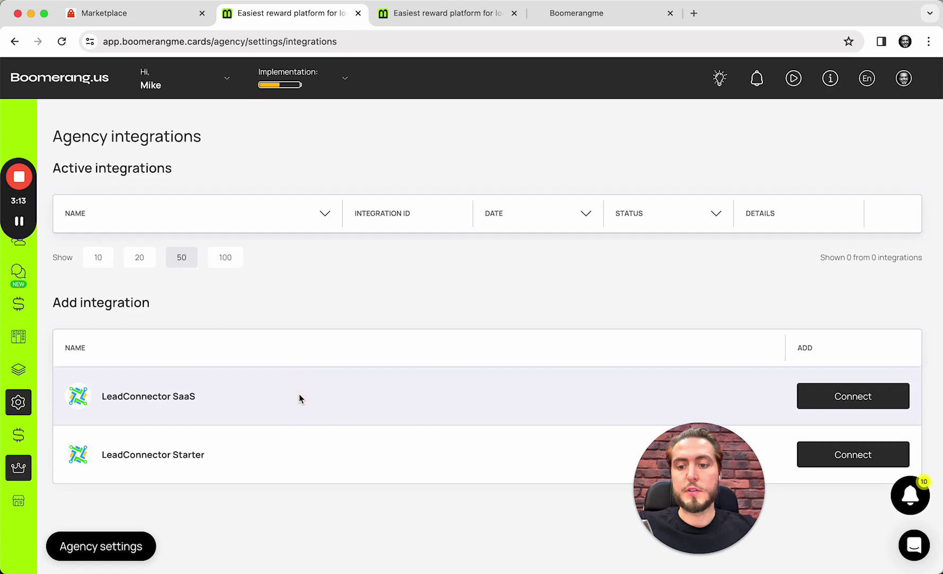
pyautogui.click(841, 399)
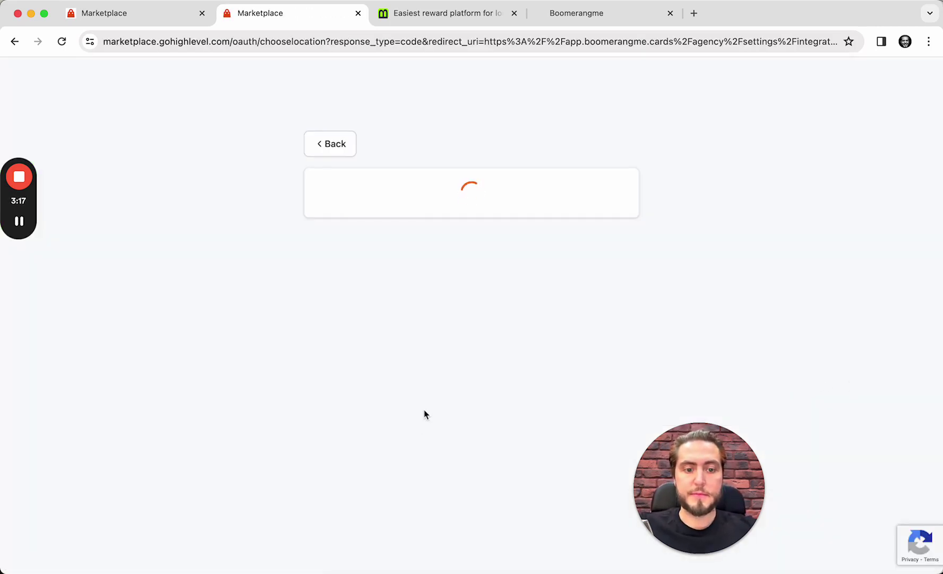
# Select the Boomerangme agency, allow access to all its sub-accounts, and proceed.
pyautogui.click(396, 286)
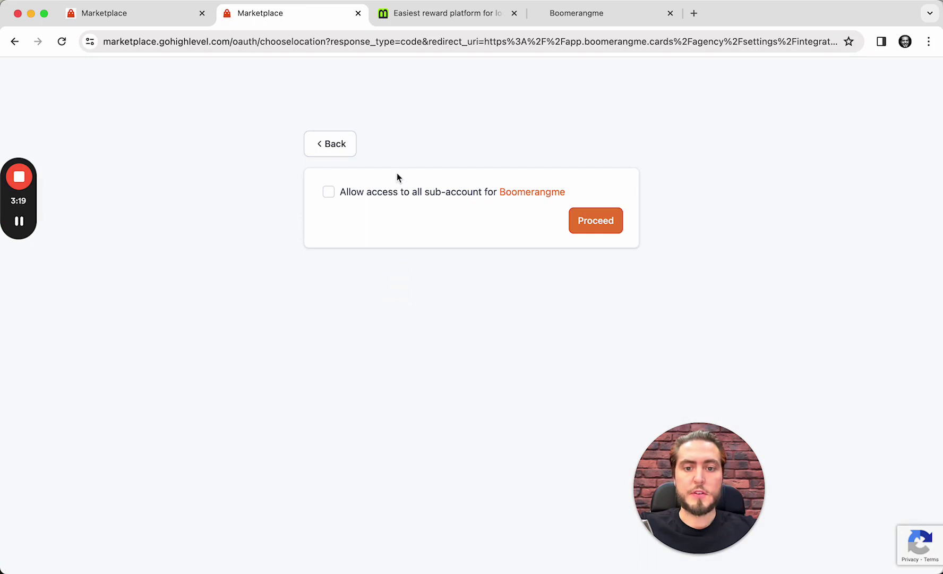
pyautogui.click(400, 191)
pyautogui.click(609, 225)
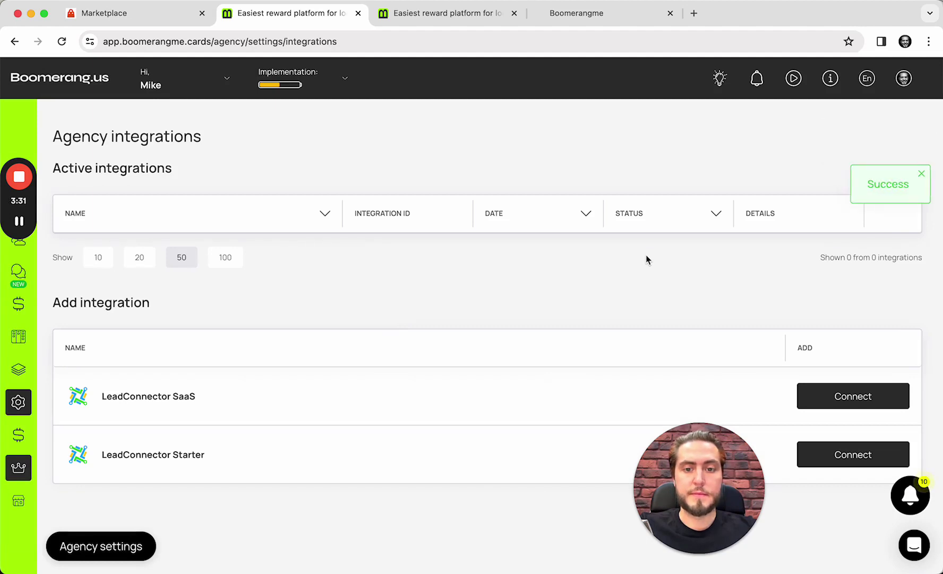
# Activate the new LeadConnector SaaS integration and save 'Boomerang => GHL & GHL => Boomerang' sync.
pyautogui.click(780, 259)
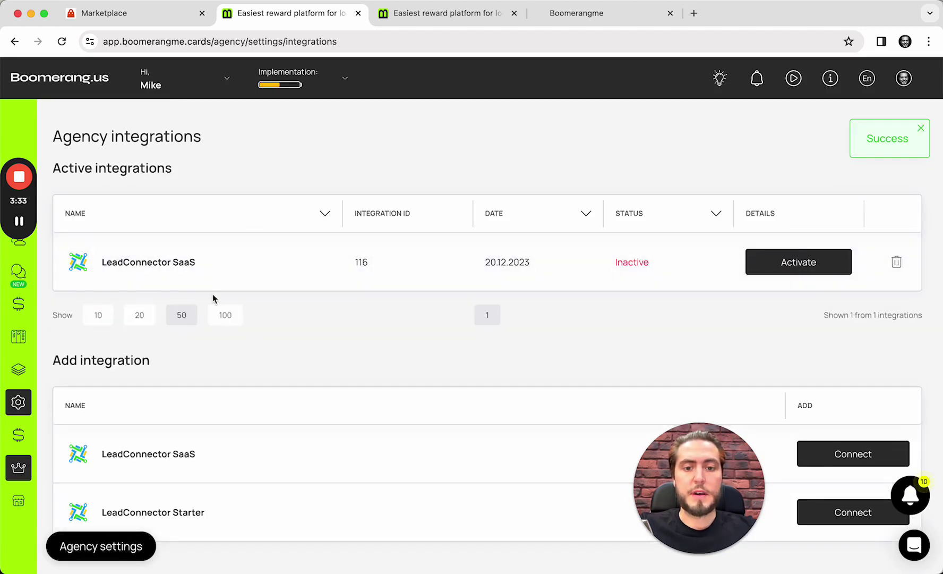
pyautogui.click(183, 261)
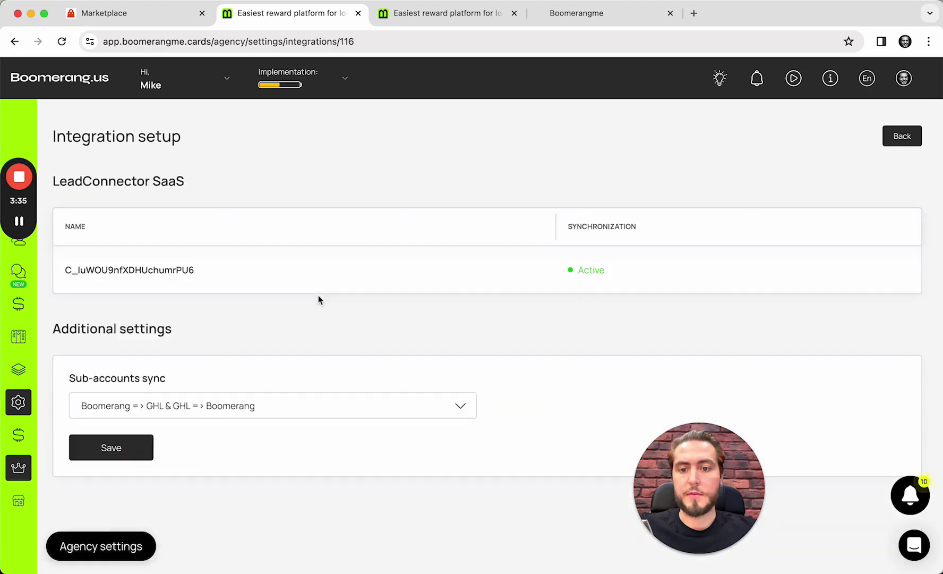
pyautogui.click(215, 410)
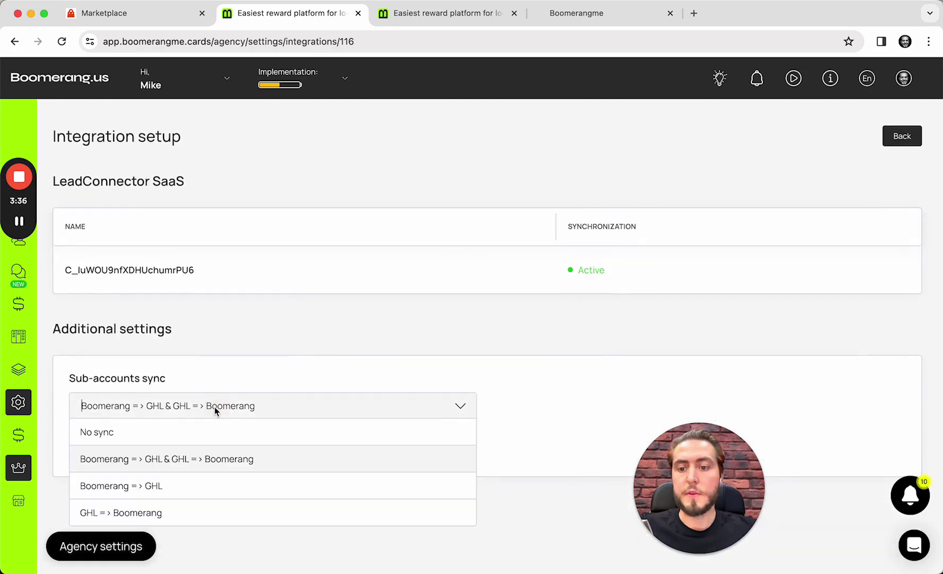
pyautogui.click(218, 458)
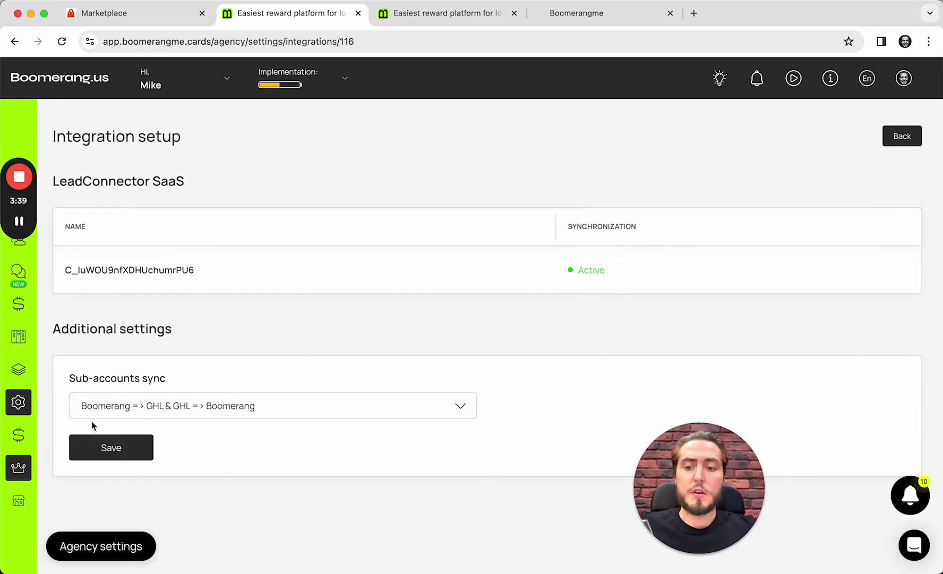
pyautogui.click(139, 458)
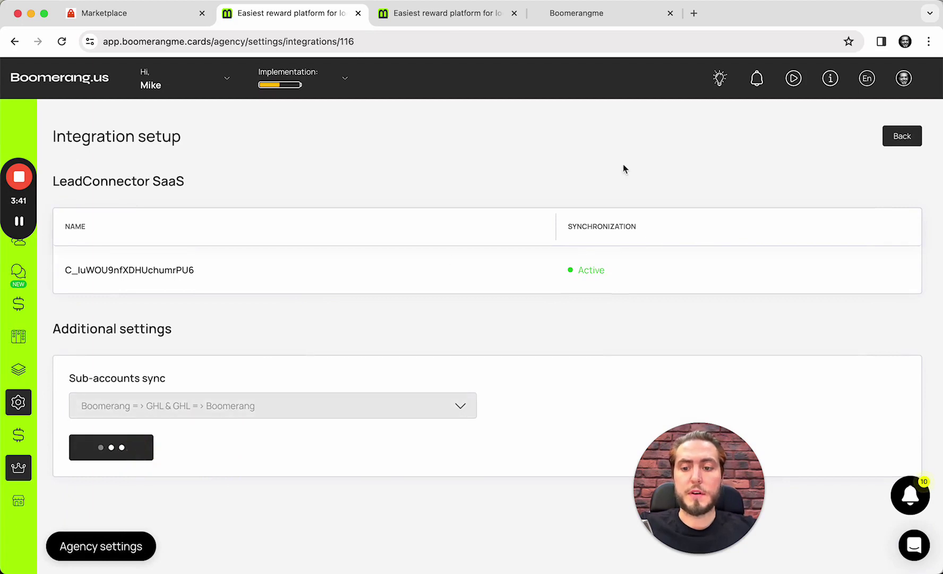
# Go back to the integrations list and return to the reseller dashboard.
pyautogui.click(902, 136)
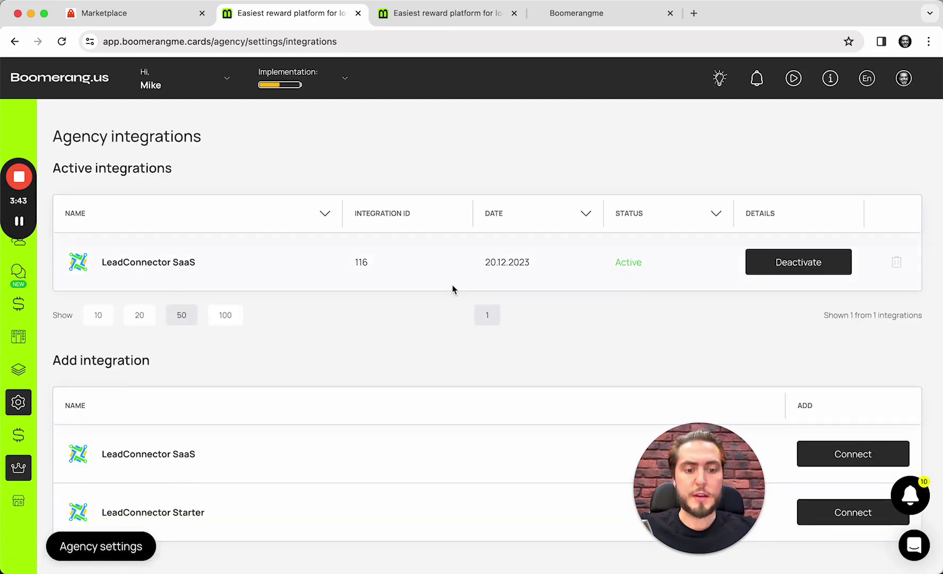
pyautogui.scroll(-1, 363, 261)
pyautogui.click(59, 92)
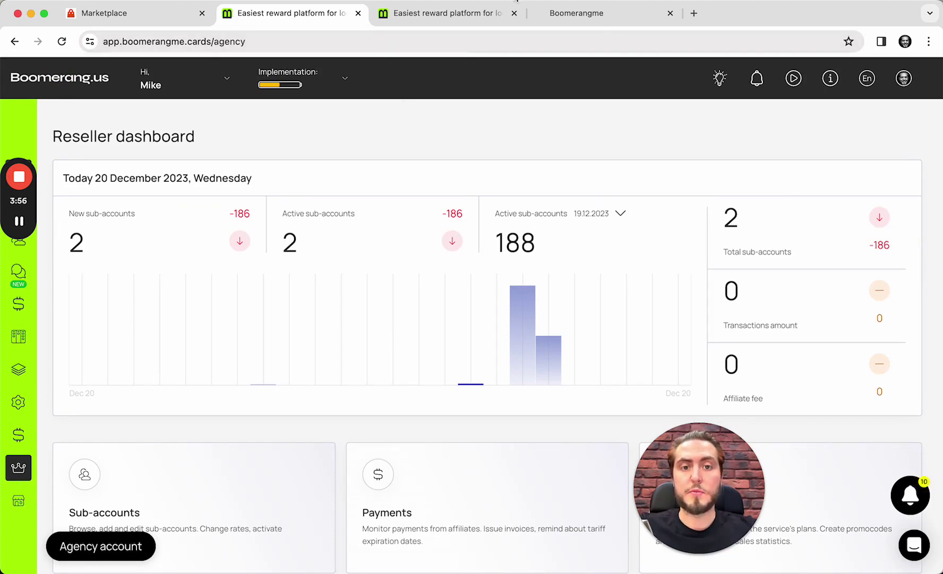
# Close the extra tab, open Prospecting, and start a sub-account from the Smashburger listing.
pyautogui.click(514, 14)
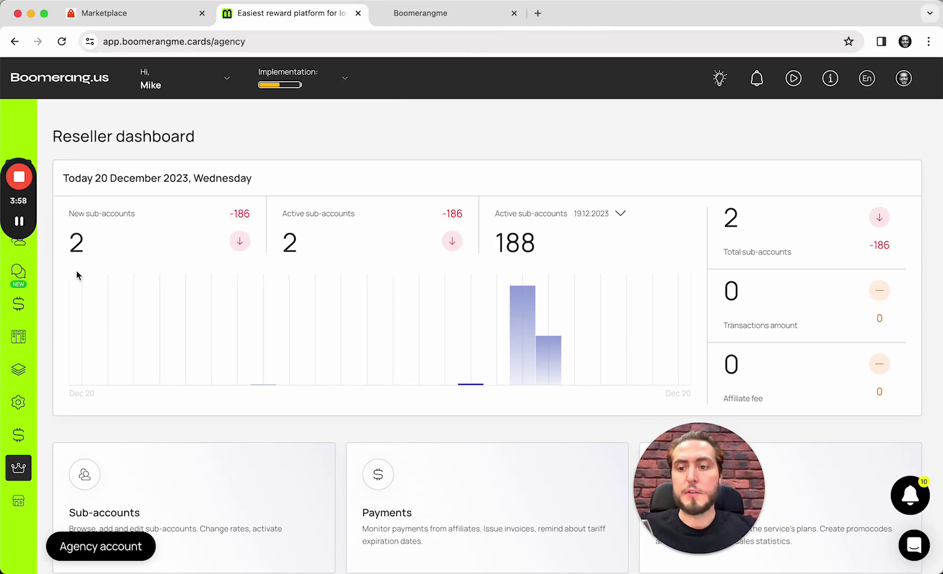
pyautogui.moveTo(20, 151); pyautogui.dragTo(59, 119)
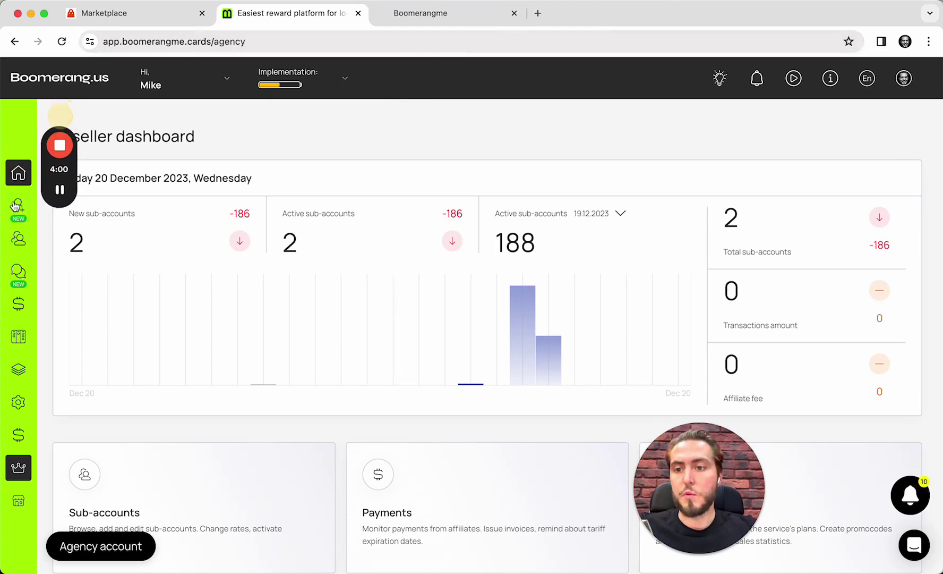
pyautogui.click(18, 205)
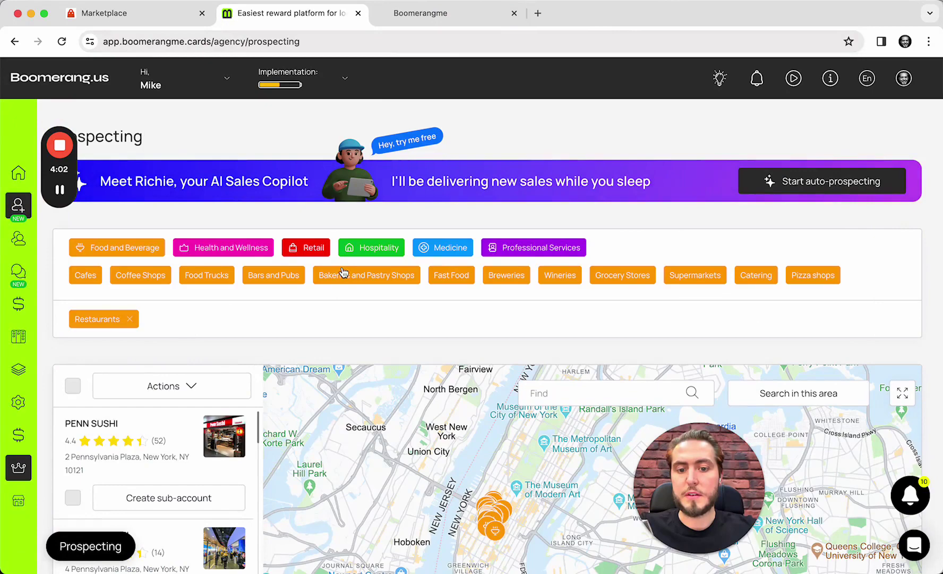
pyautogui.scroll(-3, 152, 333)
pyautogui.scroll(-6, 152, 333)
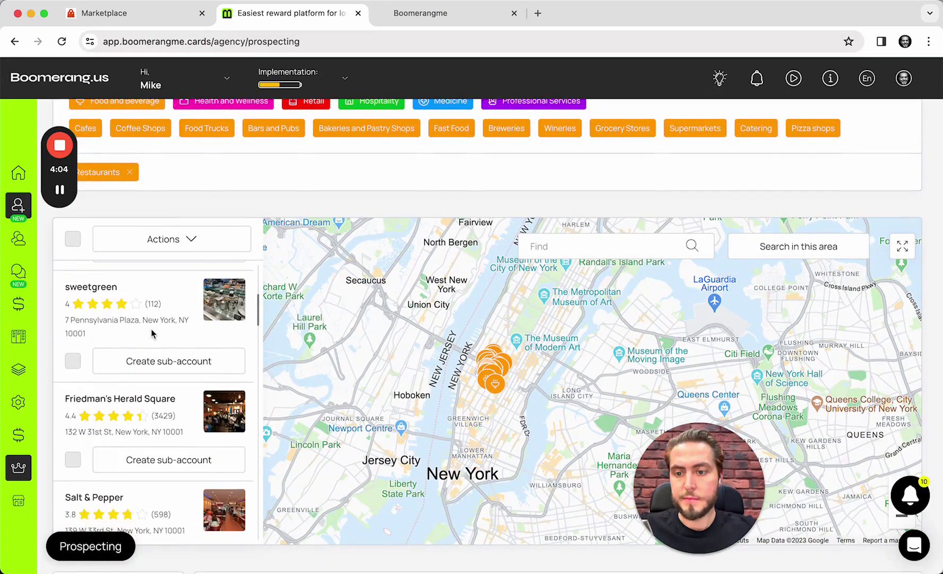
pyautogui.scroll(-4, 152, 333)
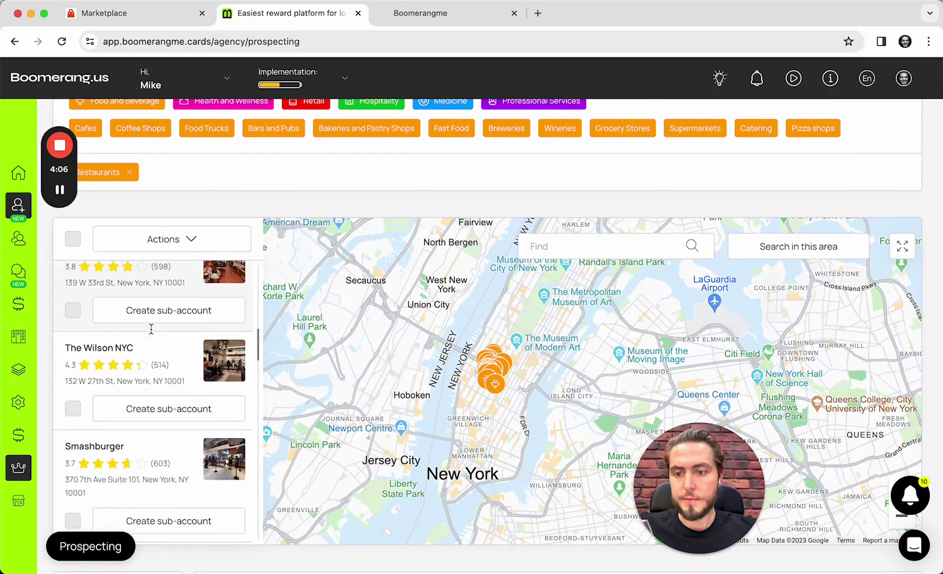
pyautogui.scroll(-1, 172, 316)
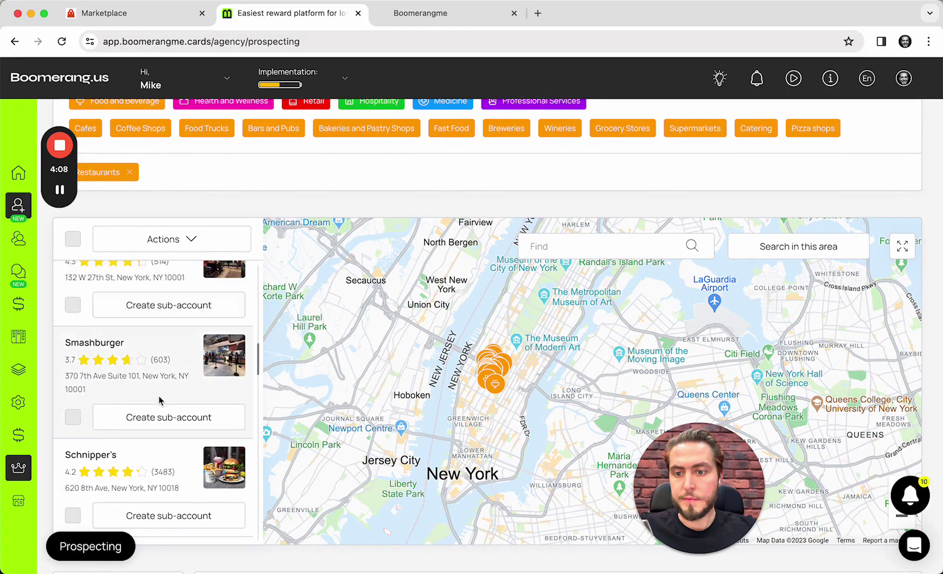
pyautogui.click(169, 374)
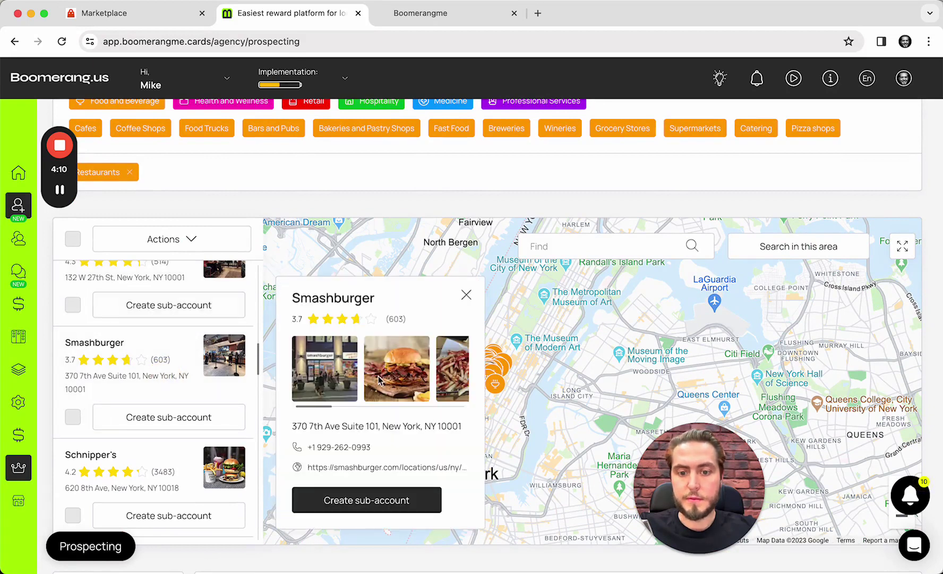
pyautogui.click(180, 417)
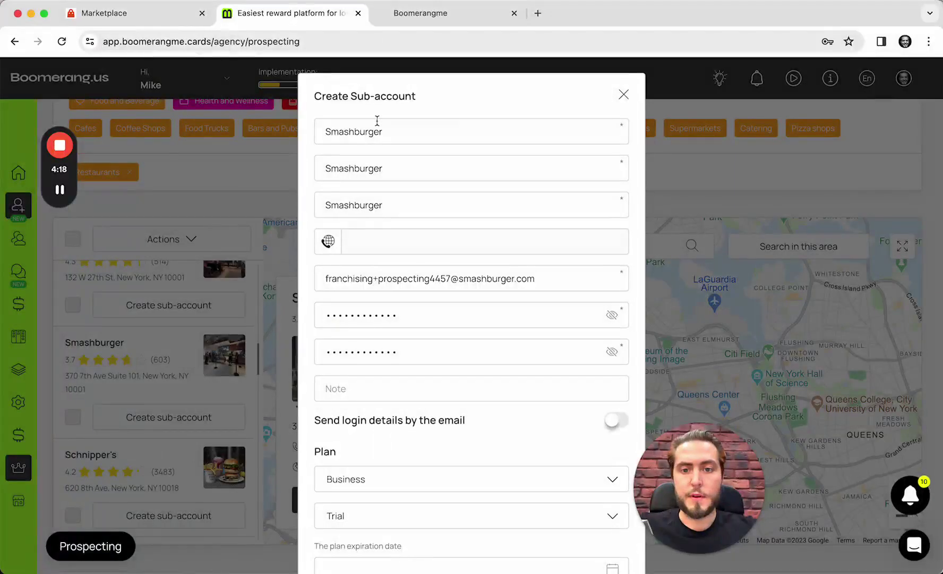
# Submit the prefilled Smashburger form and add it under the Food and Beverage category.
pyautogui.click(380, 130)
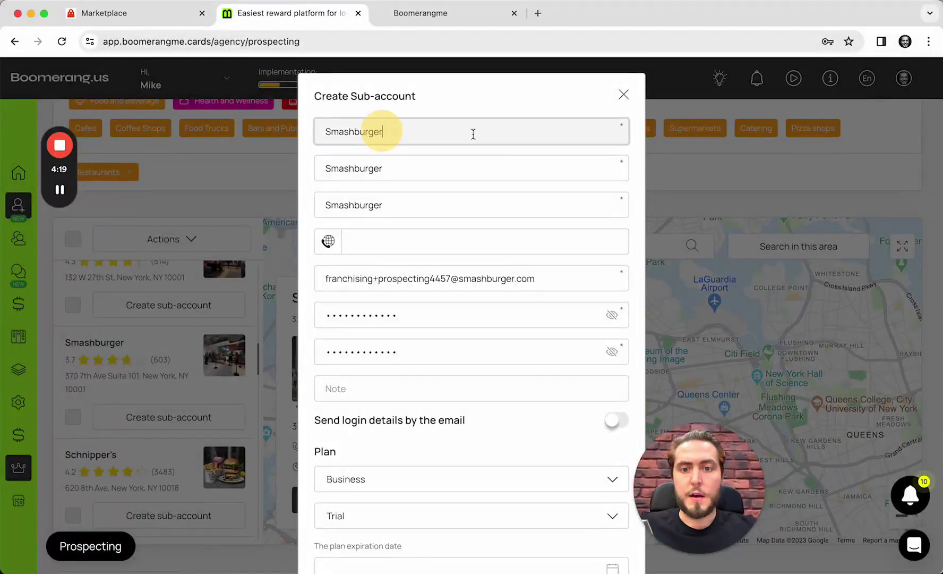
pyautogui.scroll(-4, 473, 159)
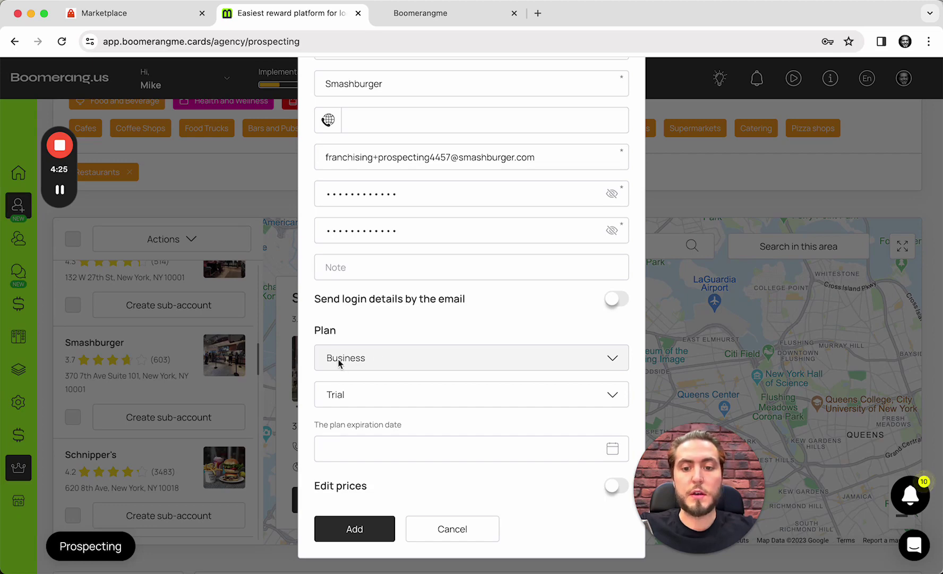
pyautogui.click(373, 528)
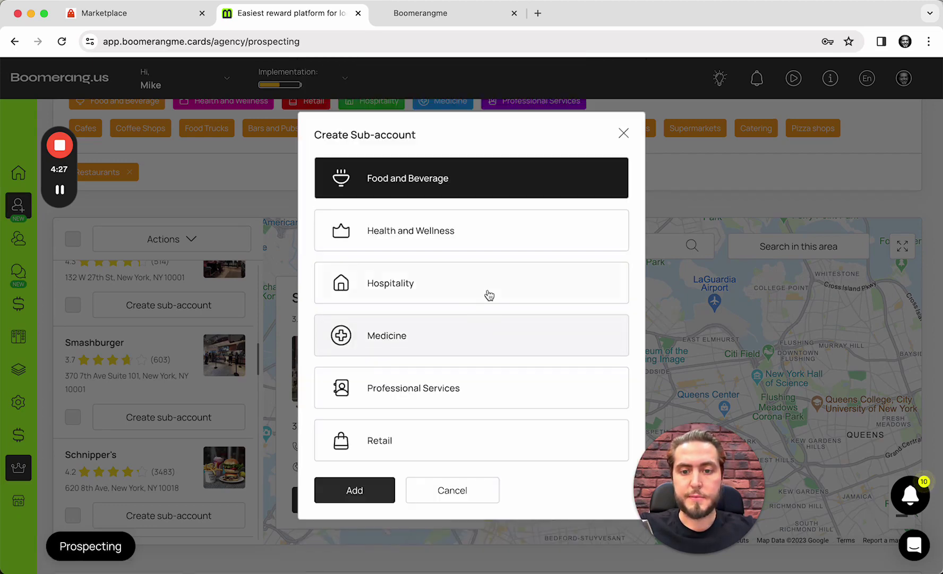
pyautogui.click(355, 490)
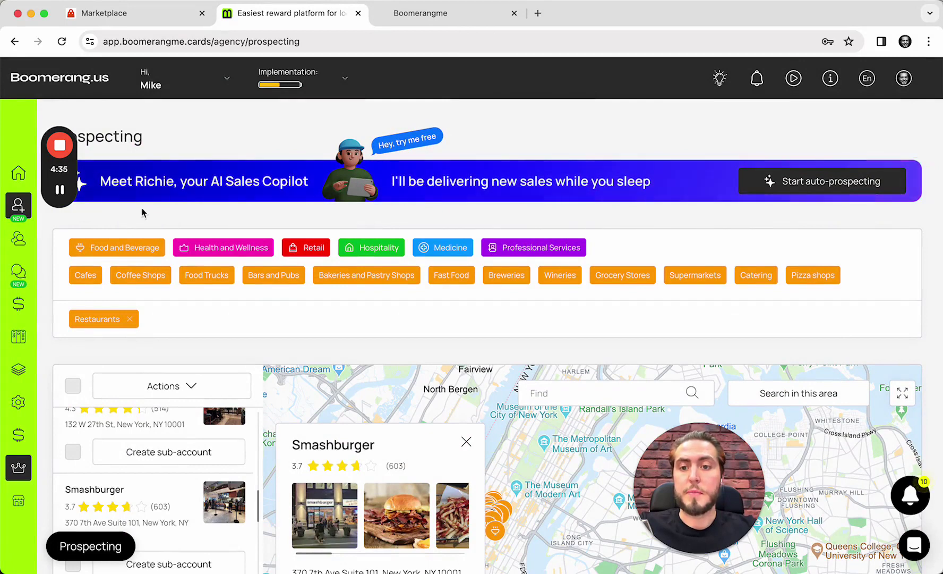
pyautogui.moveTo(61, 190)
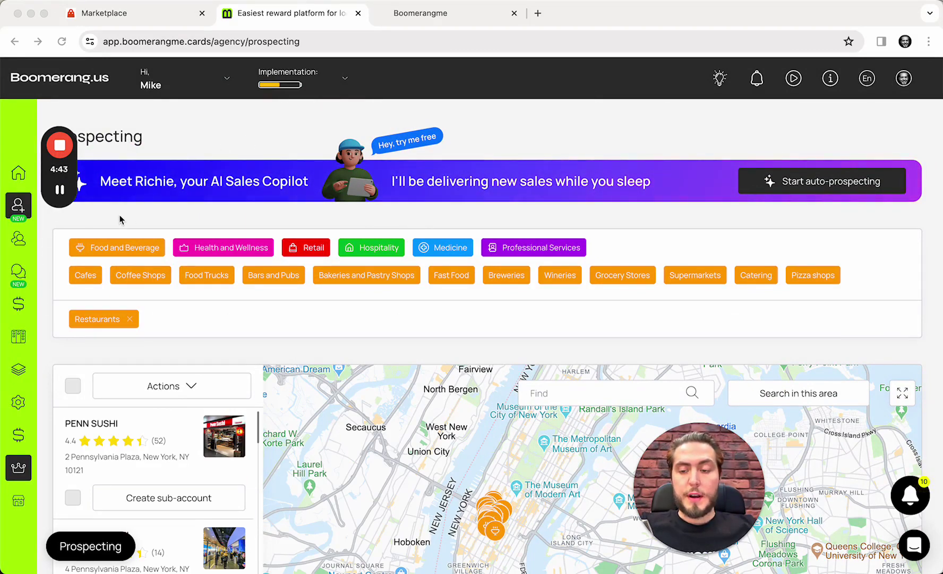
# Sign in to the Smashburger sub-account from the reseller's sub-accounts list.
pyautogui.click(19, 243)
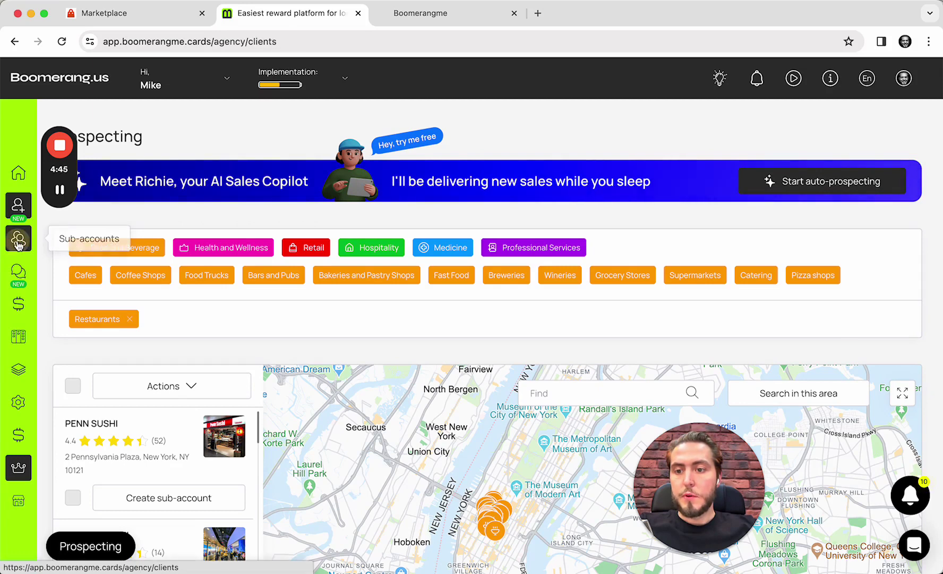
pyautogui.scroll(-3, 245, 324)
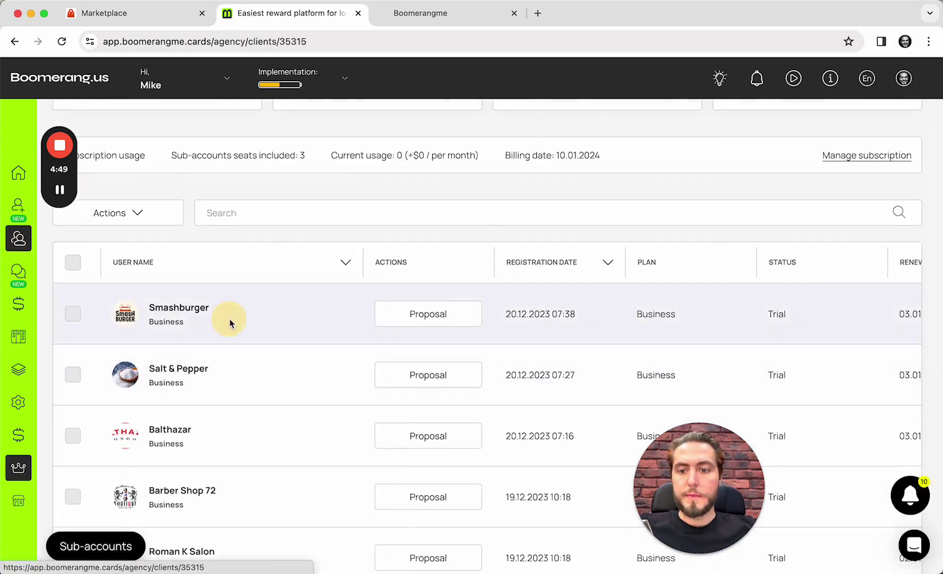
pyautogui.click(231, 317)
pyautogui.scroll(-1, 313, 276)
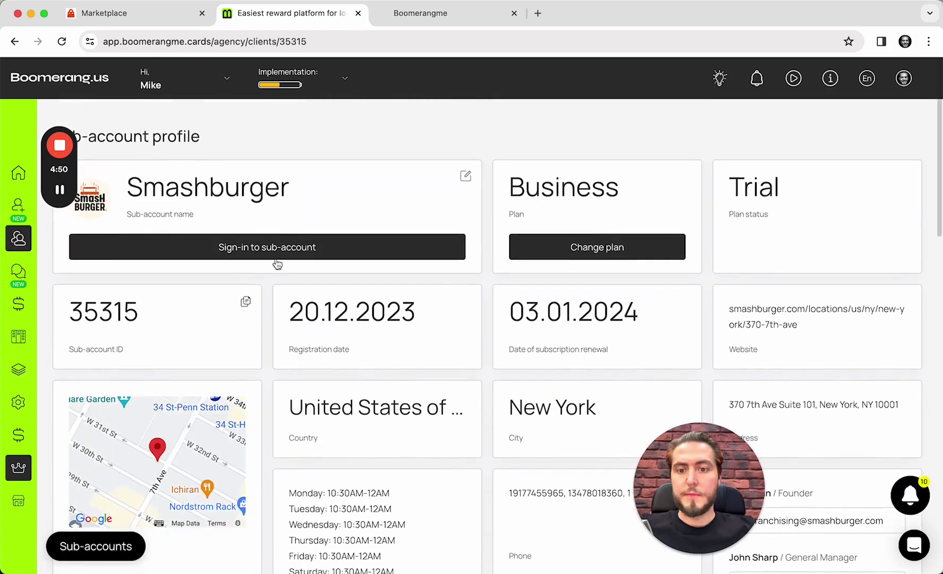
pyautogui.click(306, 259)
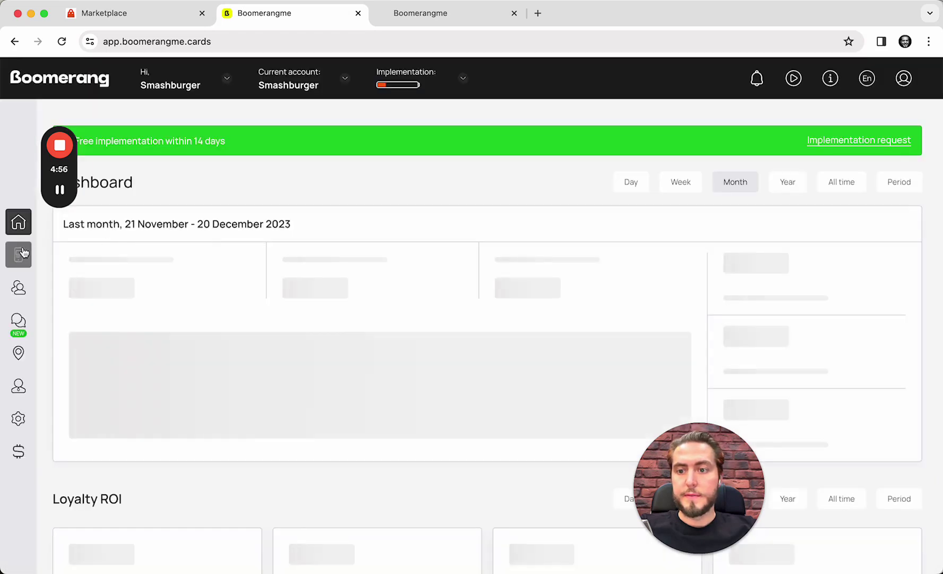
# Review Smashburger's prebuilt Gift, Stamp, Discount, Cashback, Coupon and Reward cards, then bring up the account list.
pyautogui.click(23, 252)
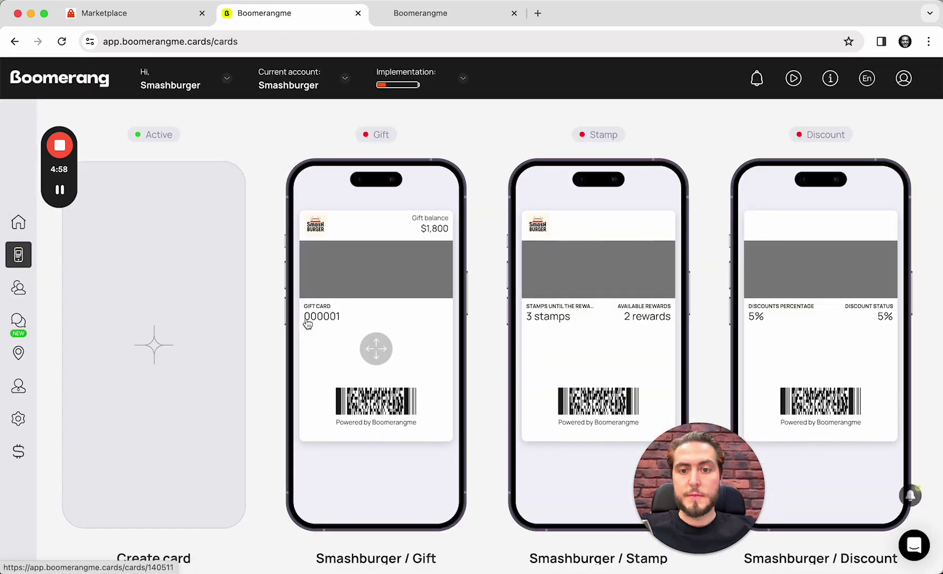
pyautogui.scroll(-4, 307, 323)
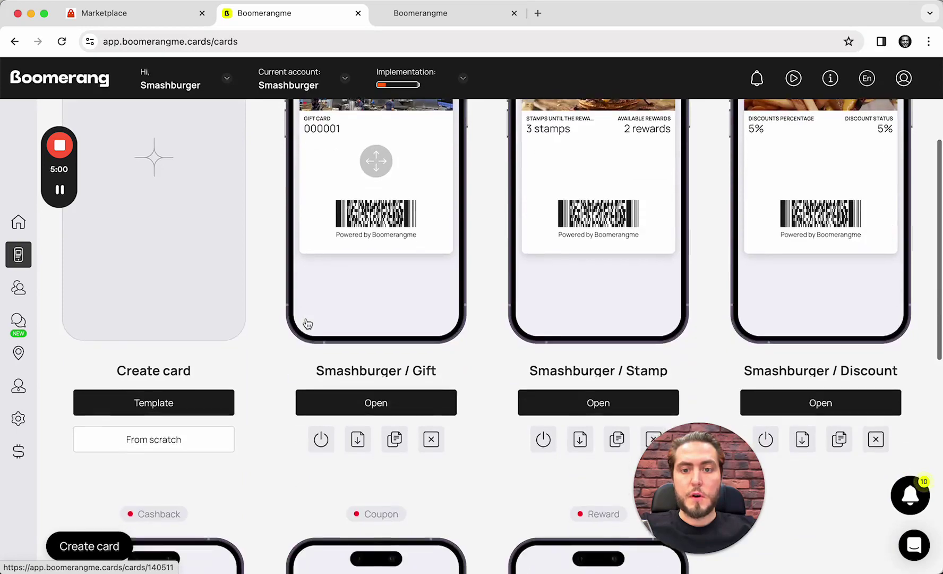
pyautogui.scroll(-6, 308, 323)
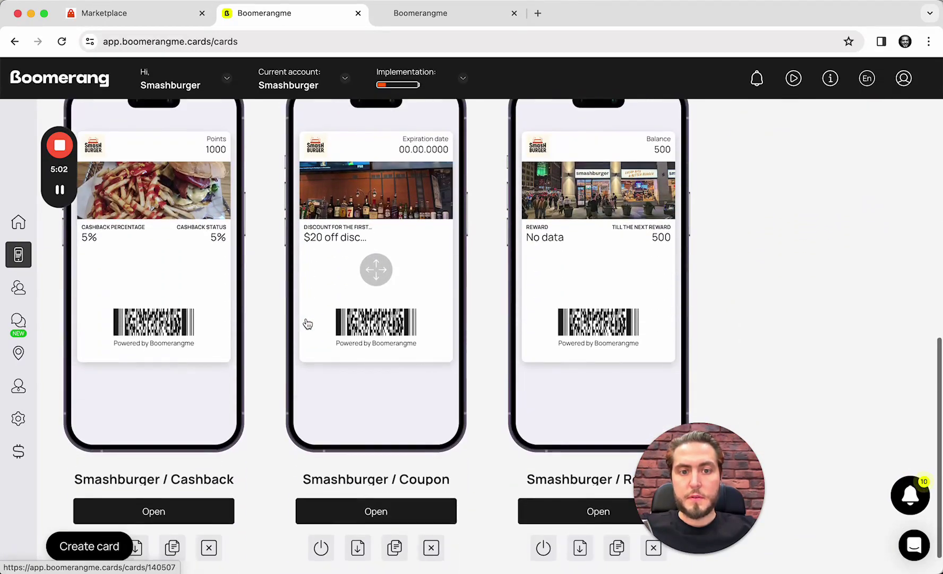
pyautogui.scroll(4, 307, 323)
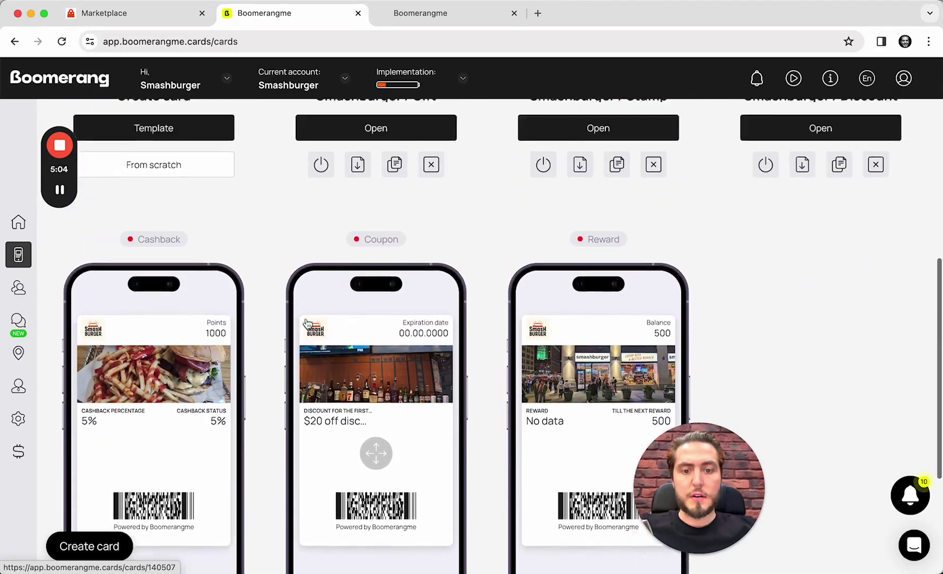
pyautogui.scroll(-4, 307, 323)
pyautogui.scroll(13, 307, 323)
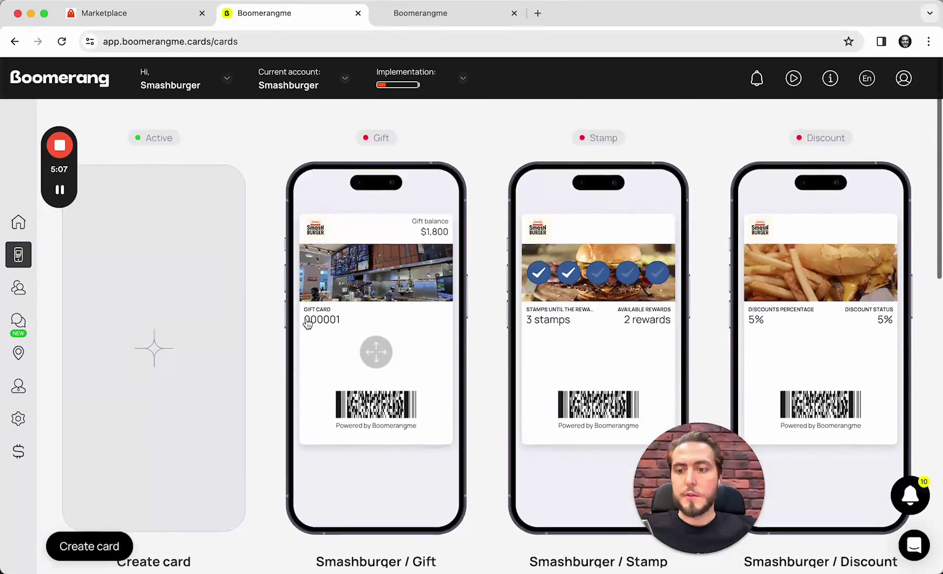
pyautogui.click(249, 89)
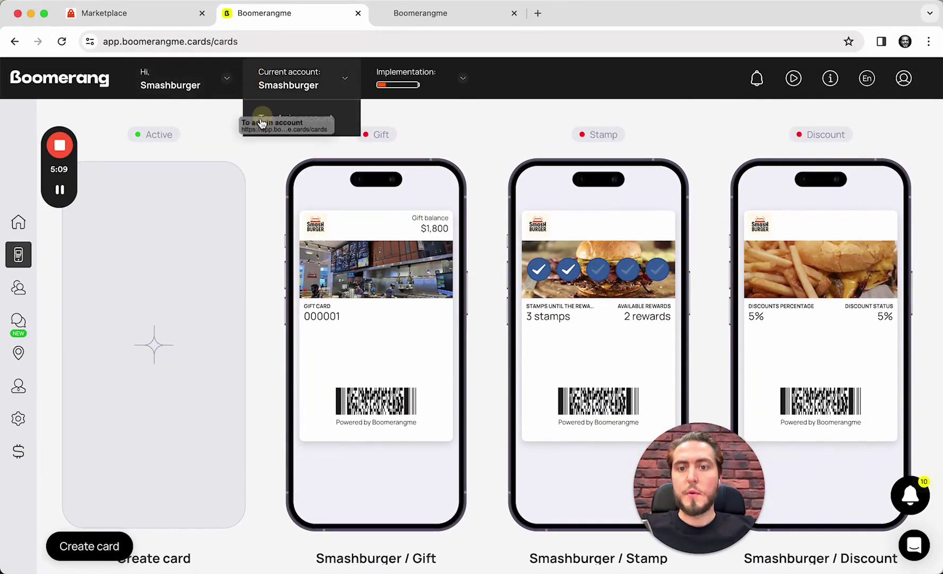
# Return to the Boomerangme admin account, then open Smashburger's details from GoHighLevel's Sub-Accounts list.
pyautogui.click(317, 122)
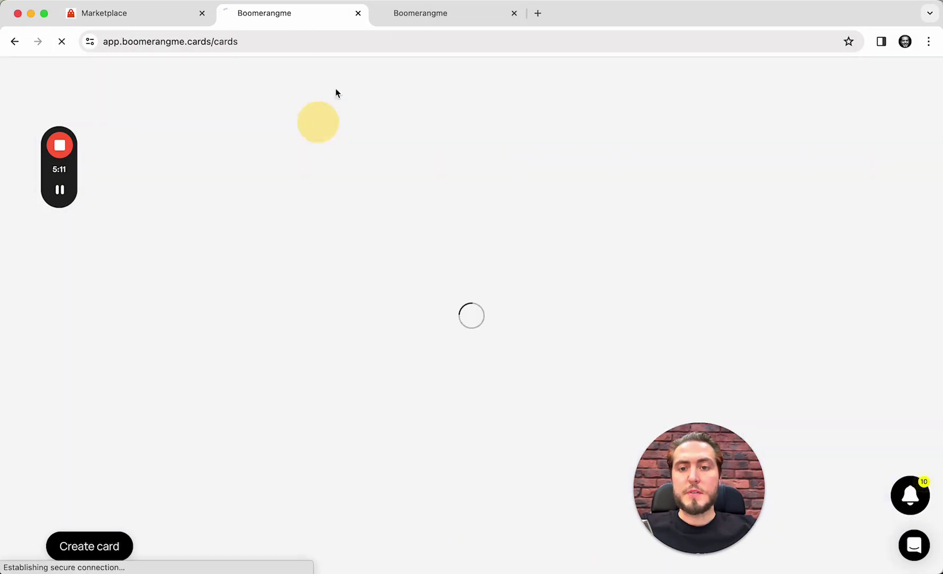
pyautogui.click(409, 16)
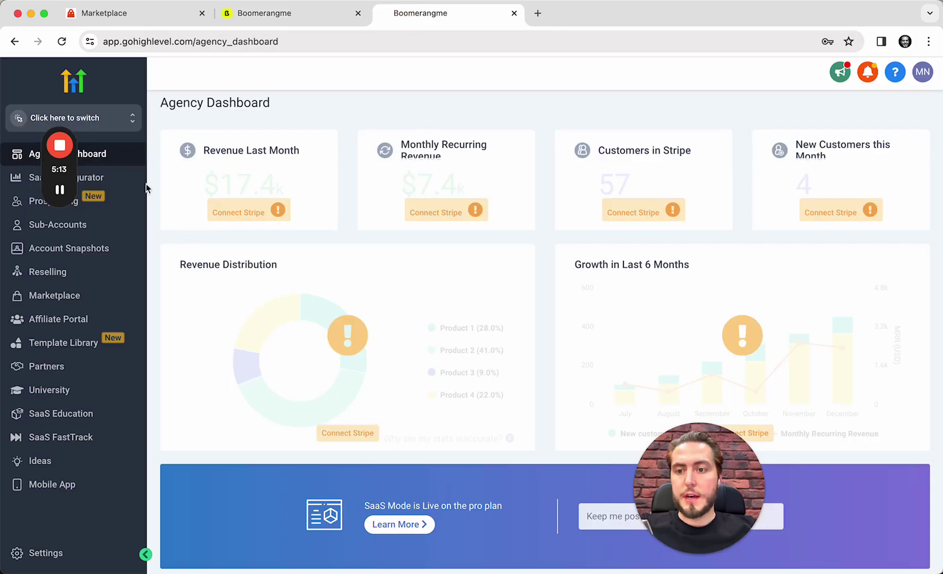
pyautogui.click(127, 225)
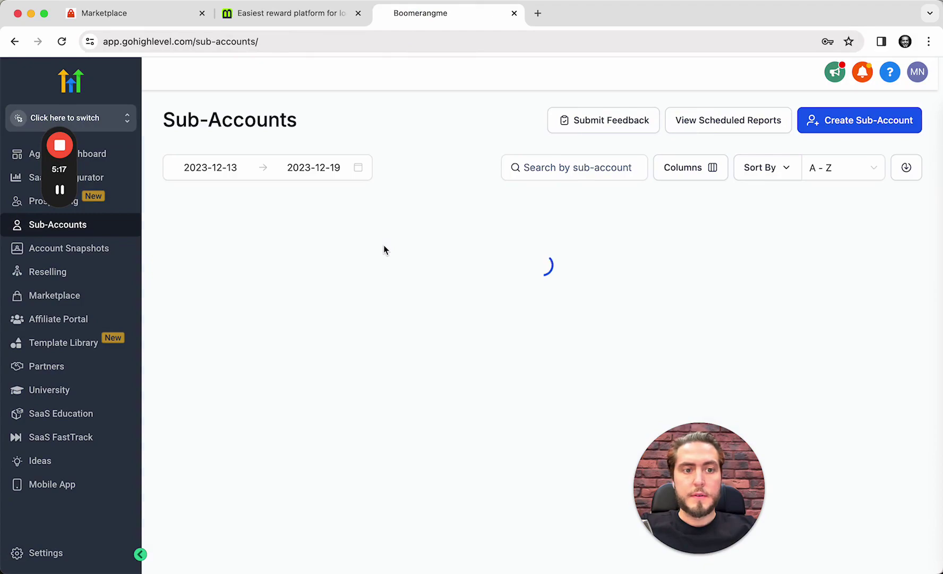
pyautogui.scroll(-8, 385, 250)
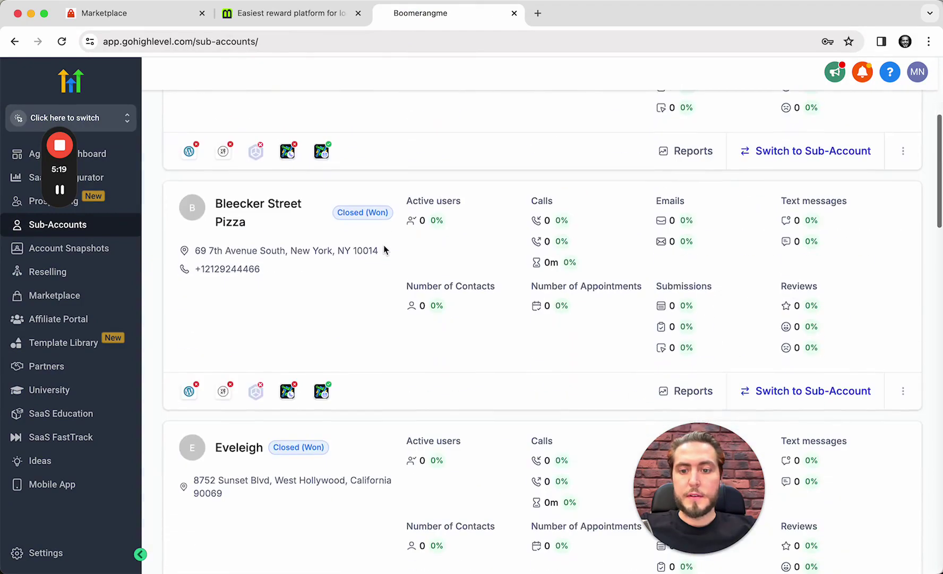
pyautogui.scroll(-15, 384, 250)
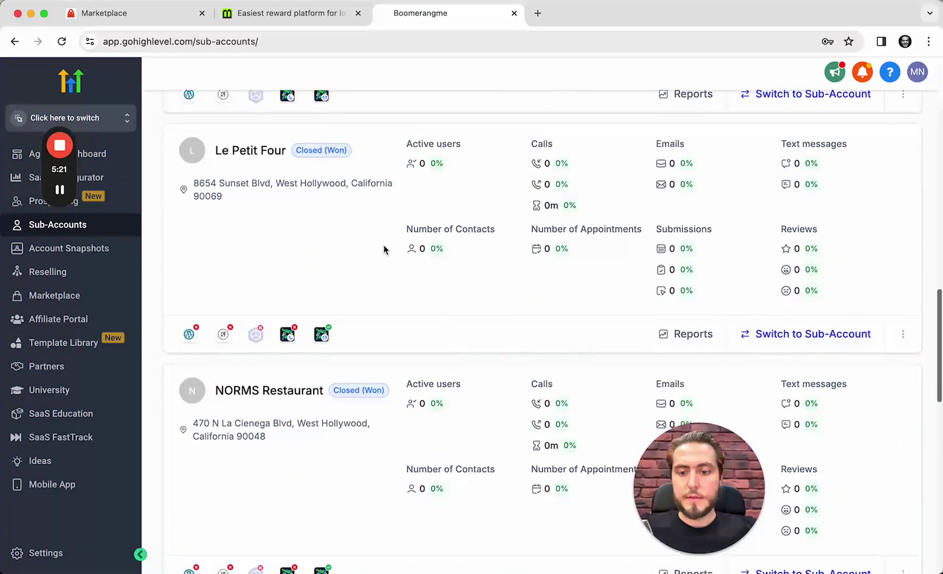
pyautogui.scroll(-9, 384, 250)
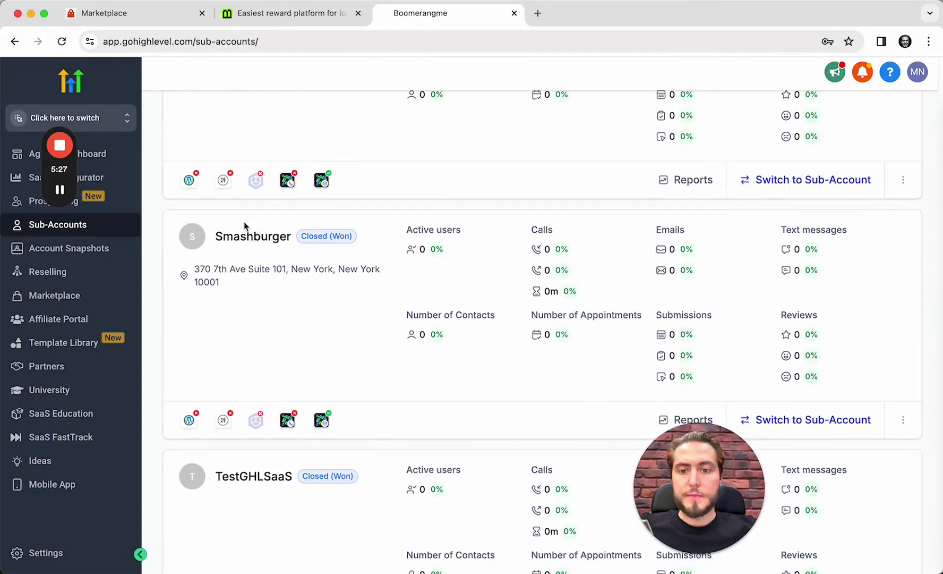
pyautogui.click(251, 239)
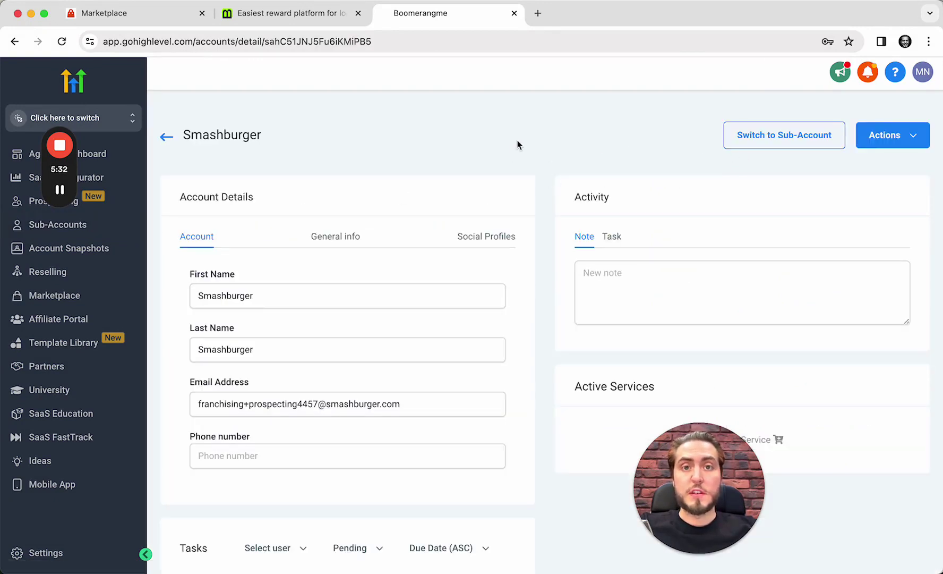
# Check Smashburger's Actions menu and General info (New York, 10001, Eastern time zone).
pyautogui.click(885, 135)
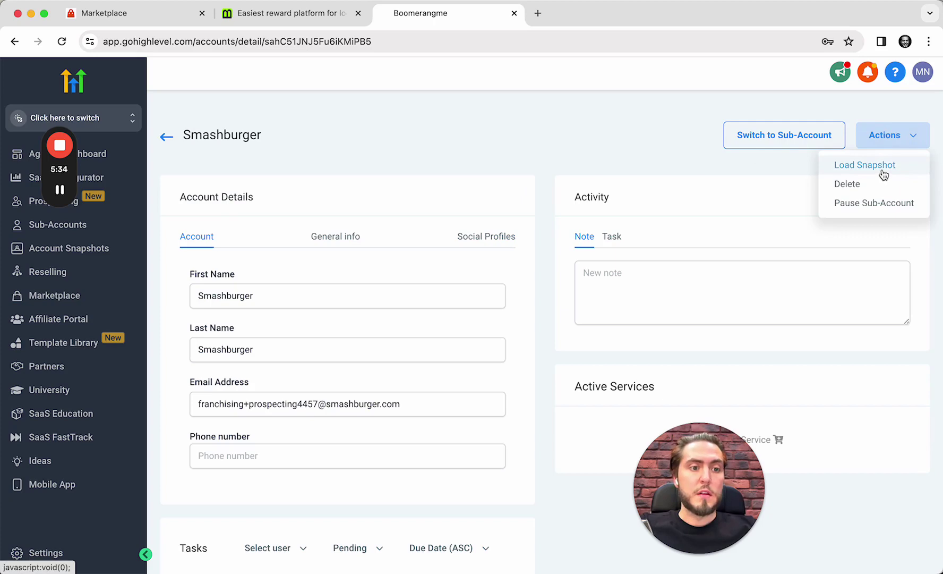
pyautogui.click(559, 153)
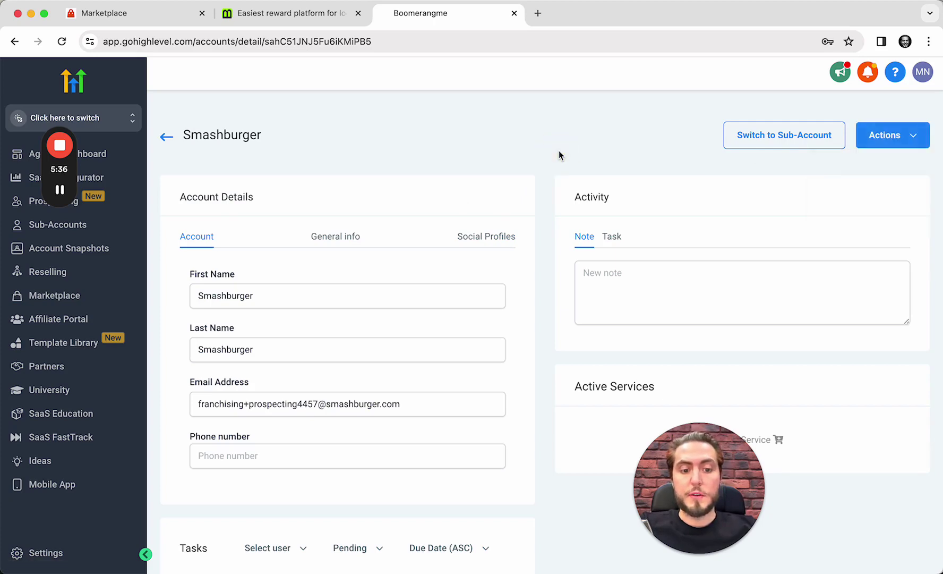
pyautogui.scroll(-5, 403, 161)
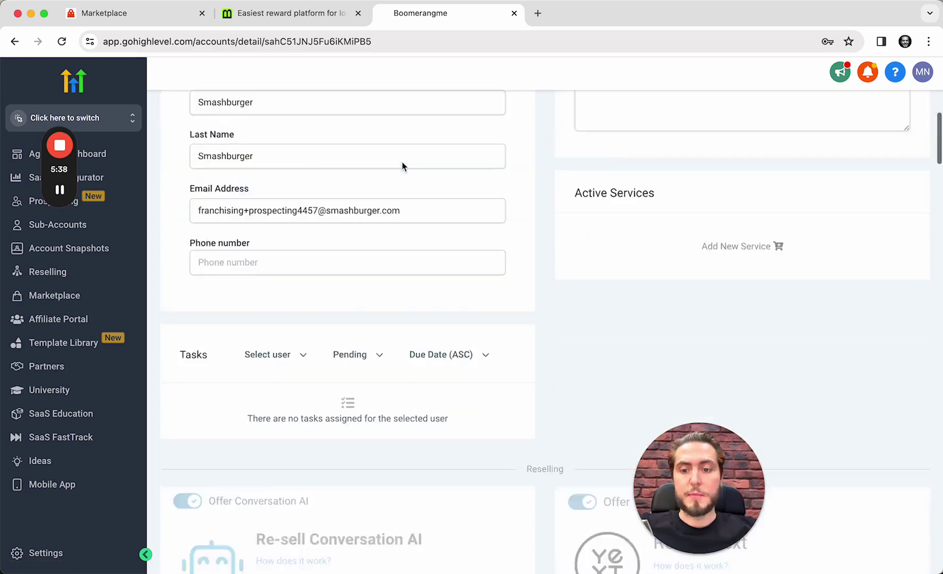
pyautogui.scroll(3, 403, 166)
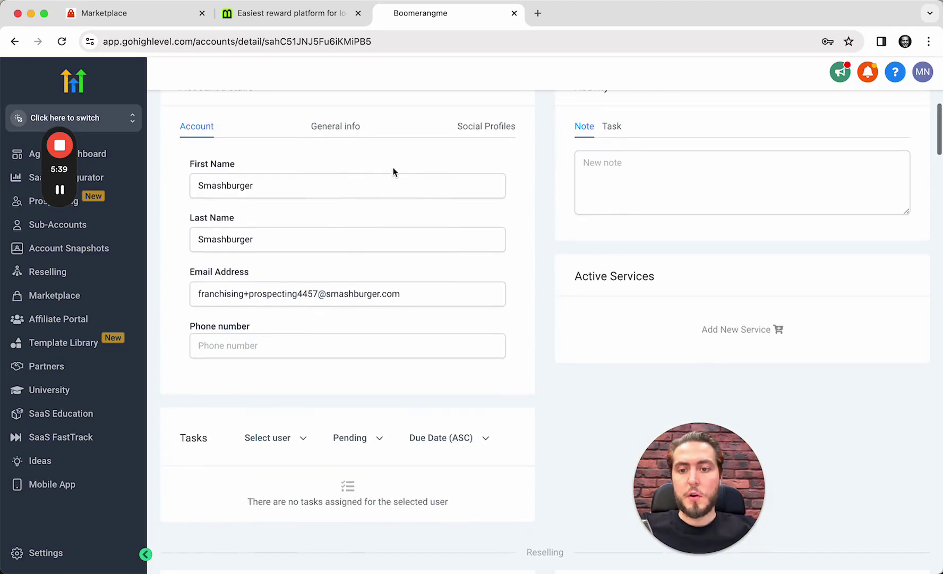
pyautogui.click(343, 129)
pyautogui.scroll(-4, 411, 229)
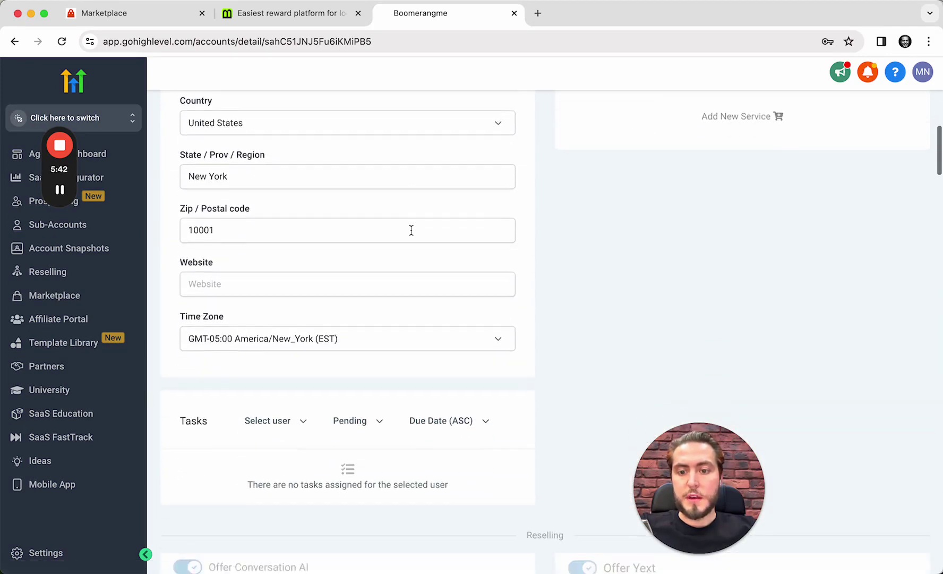
pyautogui.scroll(5, 411, 230)
# Review Smashburger's Social Profiles and Account tabs, then go back to the Sub-Accounts list.
pyautogui.click(485, 183)
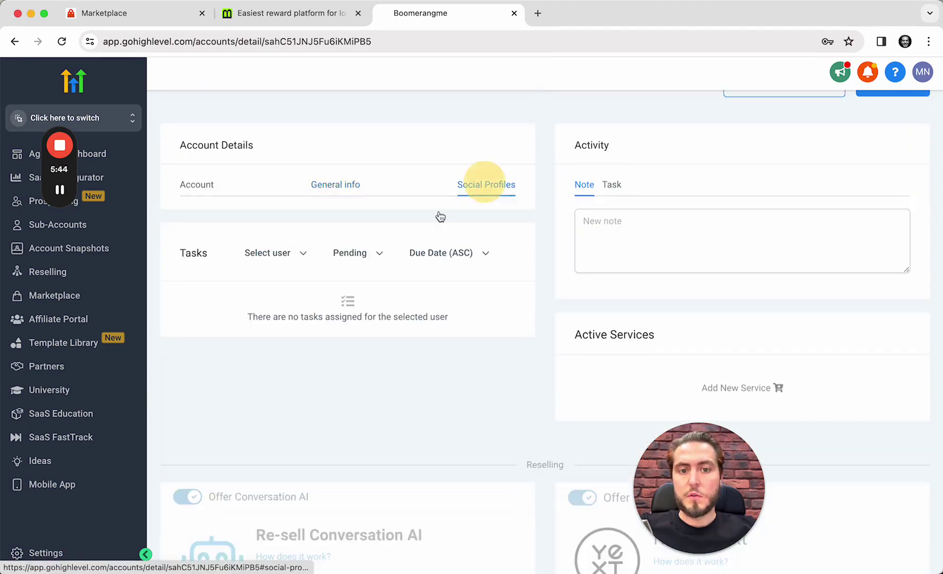
pyautogui.scroll(-4, 406, 287)
pyautogui.scroll(-3, 406, 288)
pyautogui.scroll(8, 405, 286)
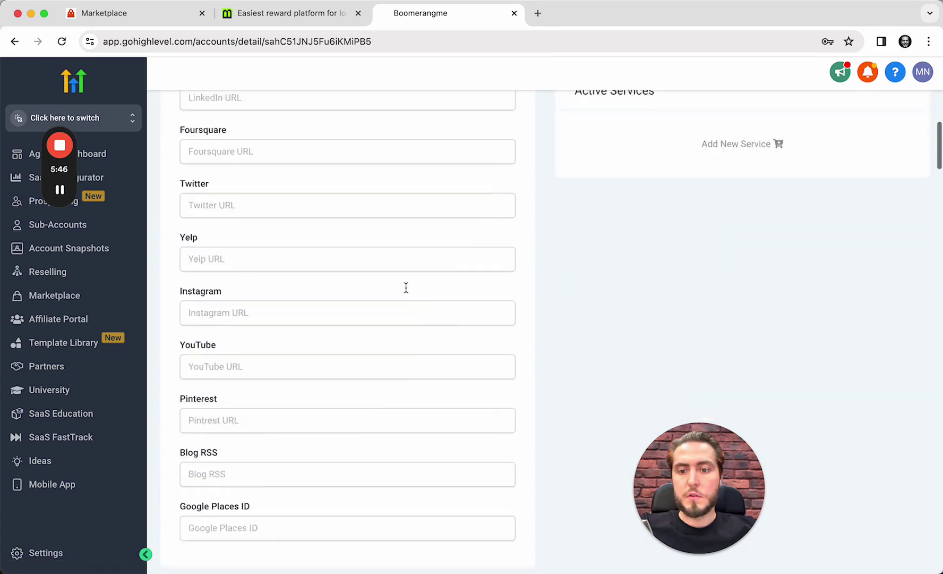
pyautogui.click(204, 237)
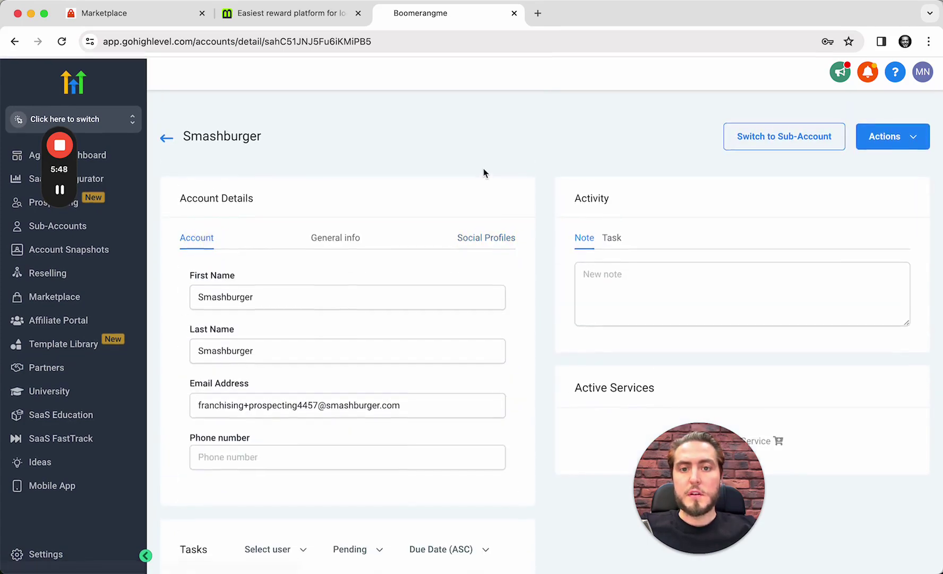
pyautogui.click(167, 136)
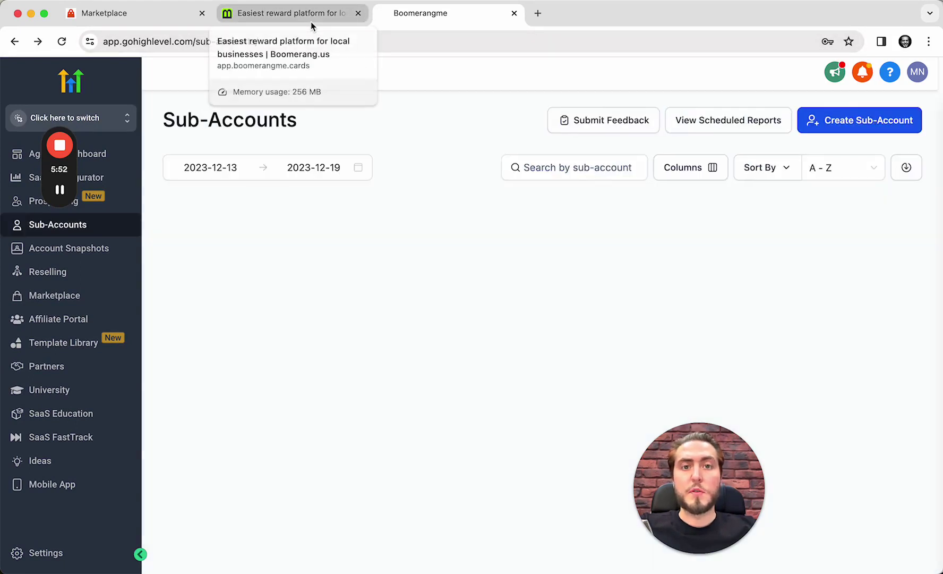
pyautogui.click(312, 24)
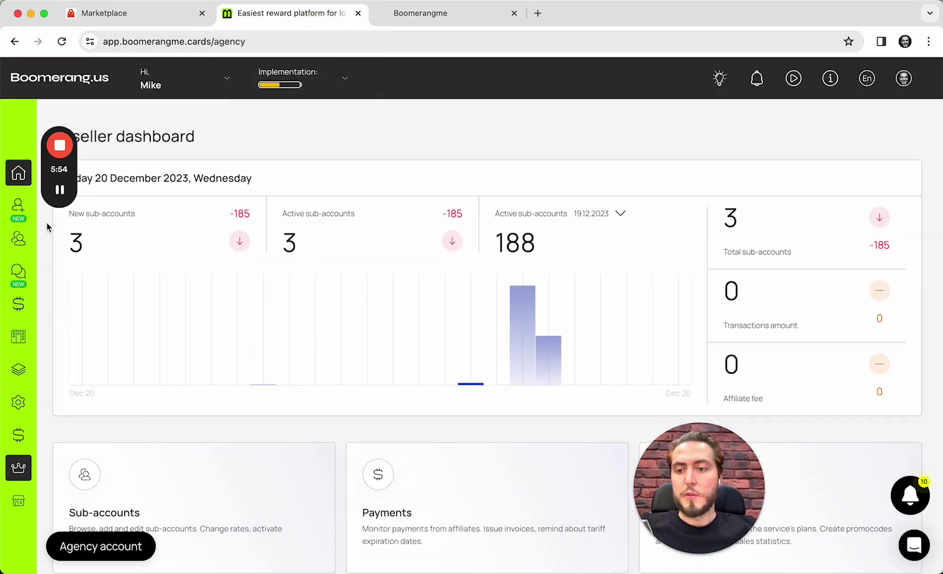
pyautogui.click(18, 238)
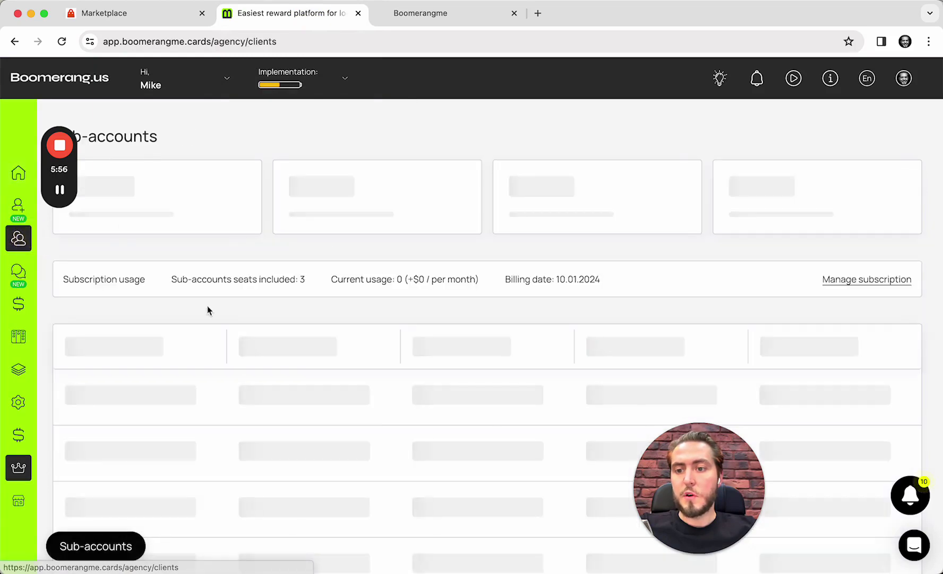
pyautogui.scroll(-2, 216, 299)
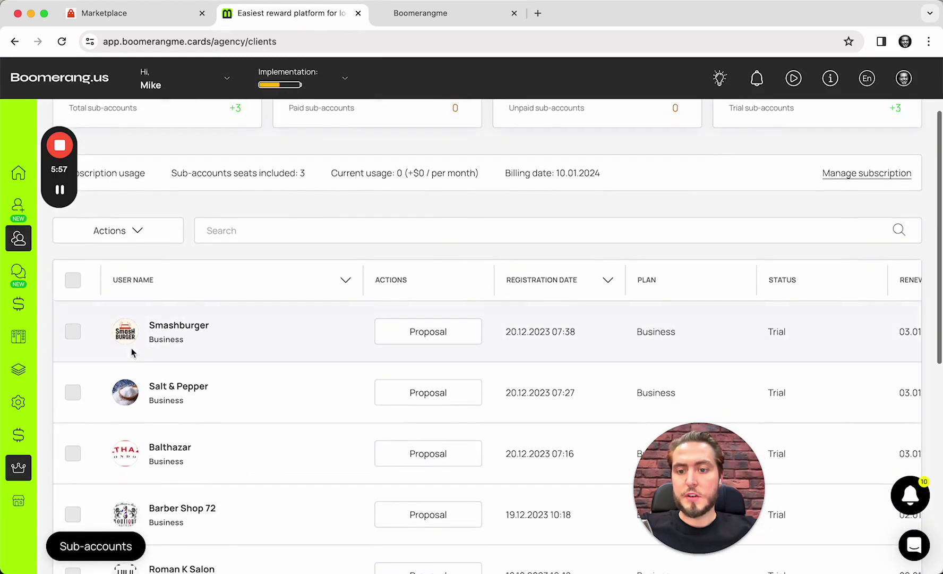
pyautogui.click(198, 332)
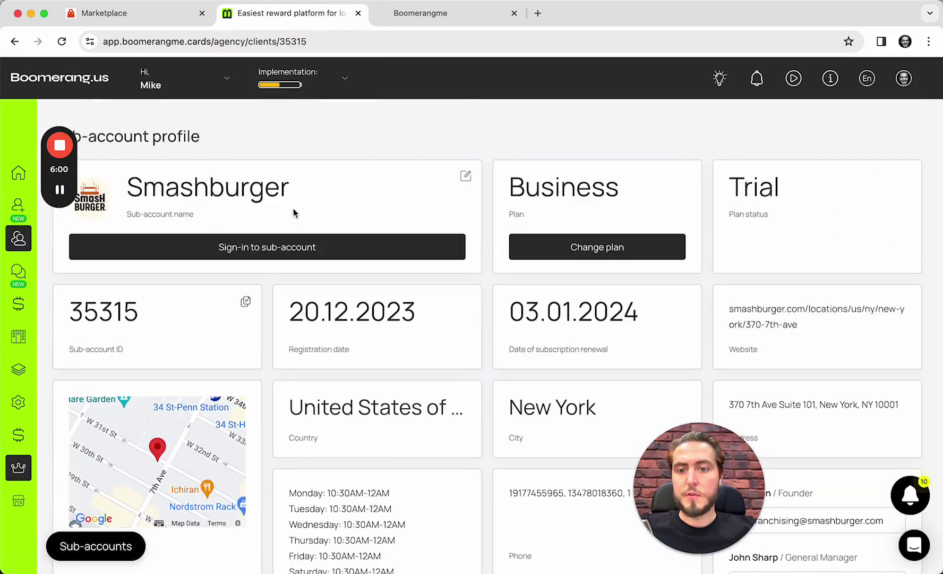
pyautogui.click(299, 244)
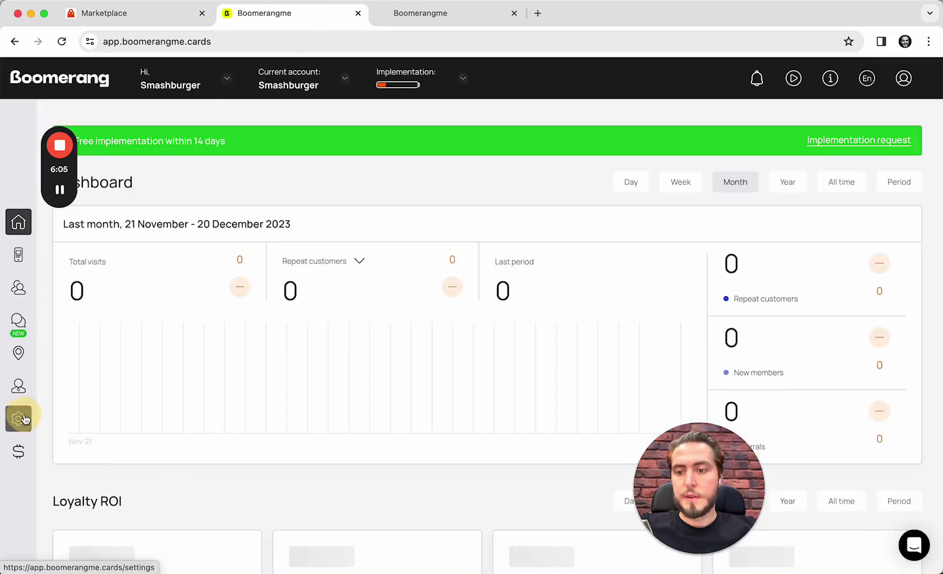
pyautogui.click(23, 419)
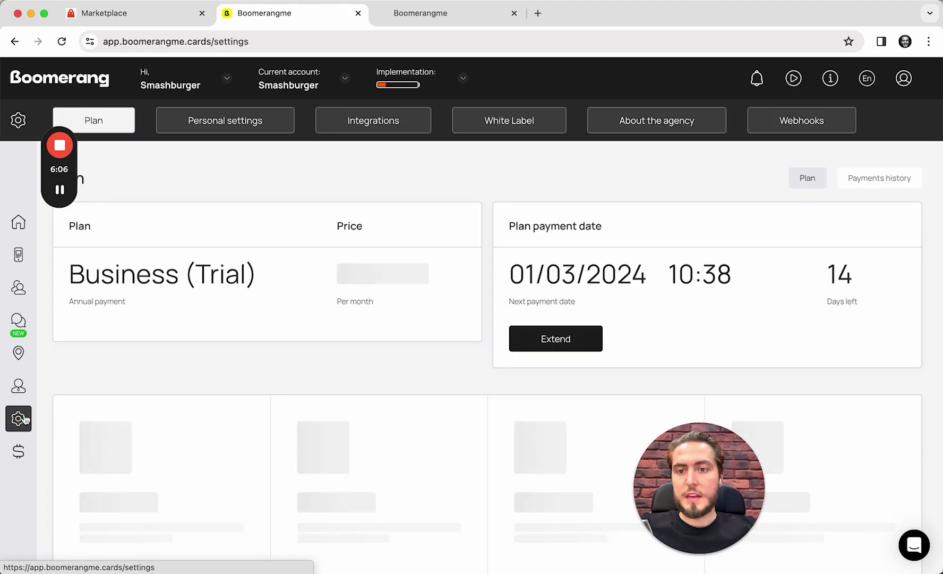
pyautogui.click(394, 128)
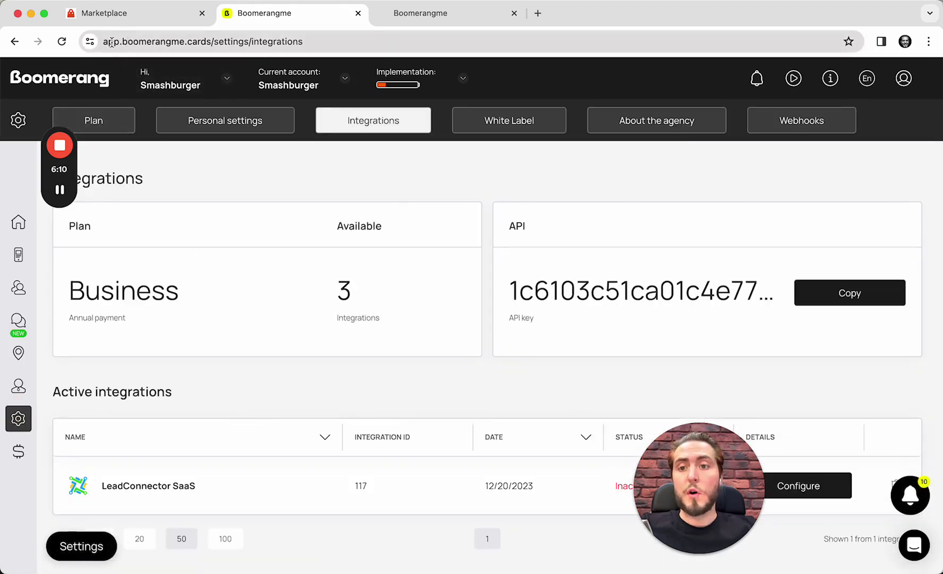
pyautogui.moveTo(110, 41); pyautogui.dragTo(197, 41)
pyautogui.click(372, 245)
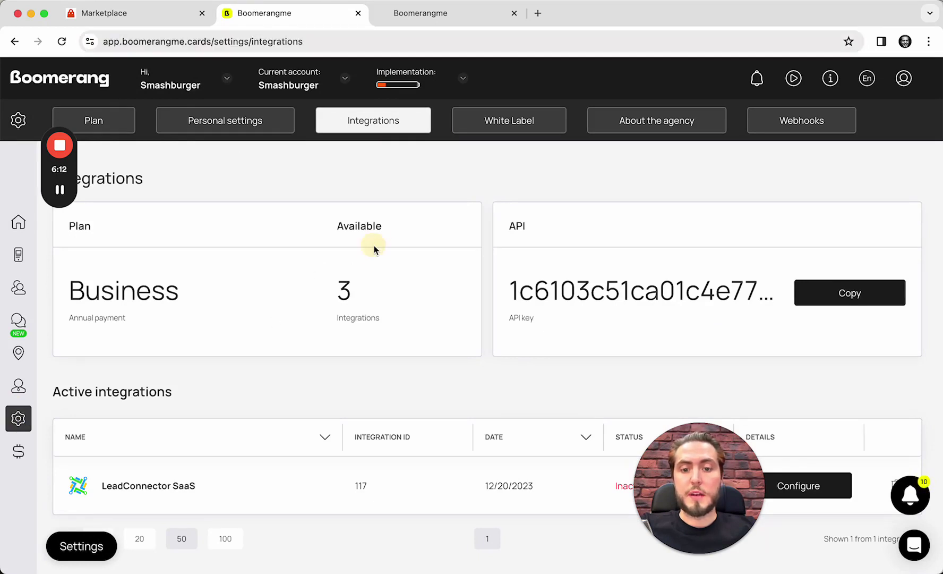
pyautogui.scroll(-3, 375, 247)
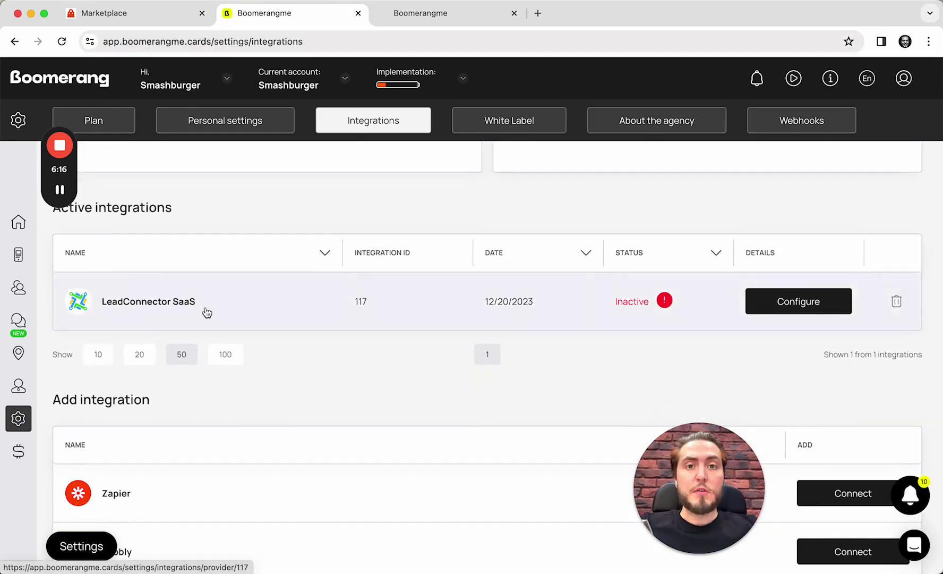
pyautogui.scroll(3, 691, 335)
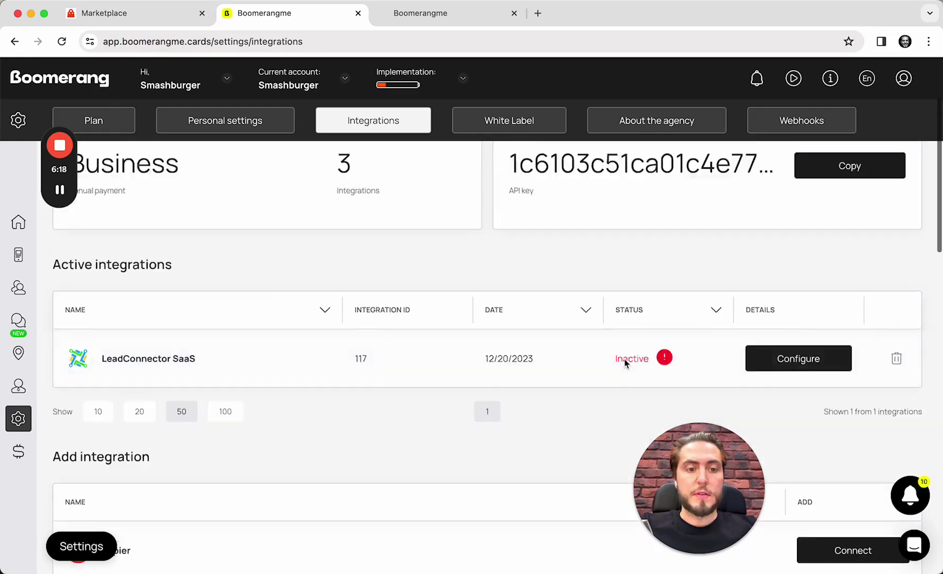
pyautogui.click(18, 220)
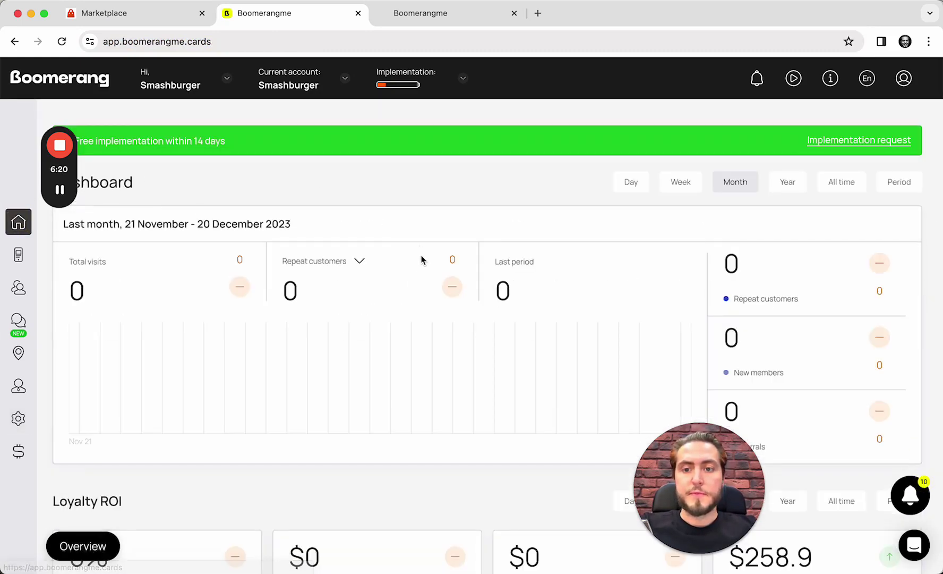
pyautogui.click(18, 418)
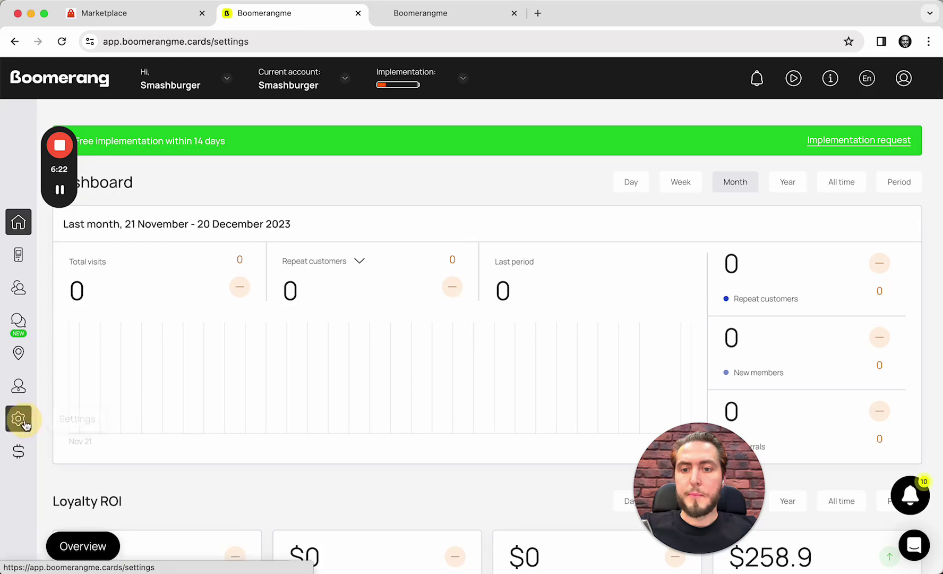
pyautogui.click(410, 118)
pyautogui.scroll(-3, 685, 312)
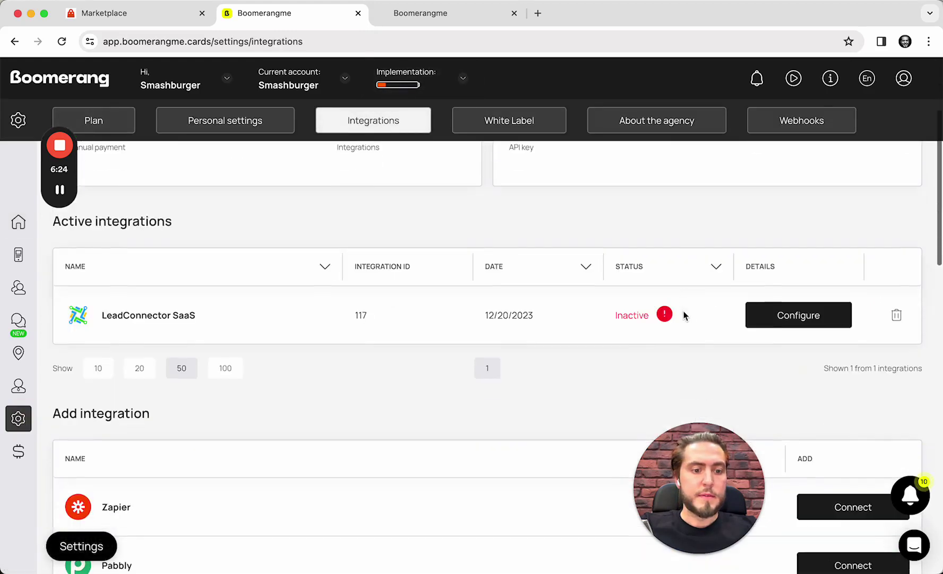
# Configure LeadConnector SaaS with the Smashburger / Reward card and Integration data priority, sending card data, and submit.
pyautogui.click(755, 315)
pyautogui.click(449, 277)
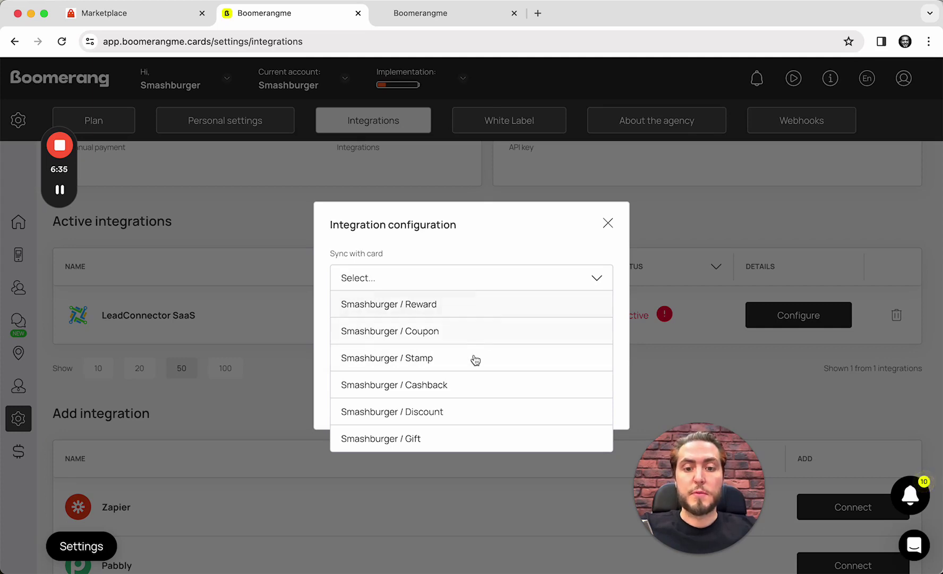
pyautogui.click(450, 306)
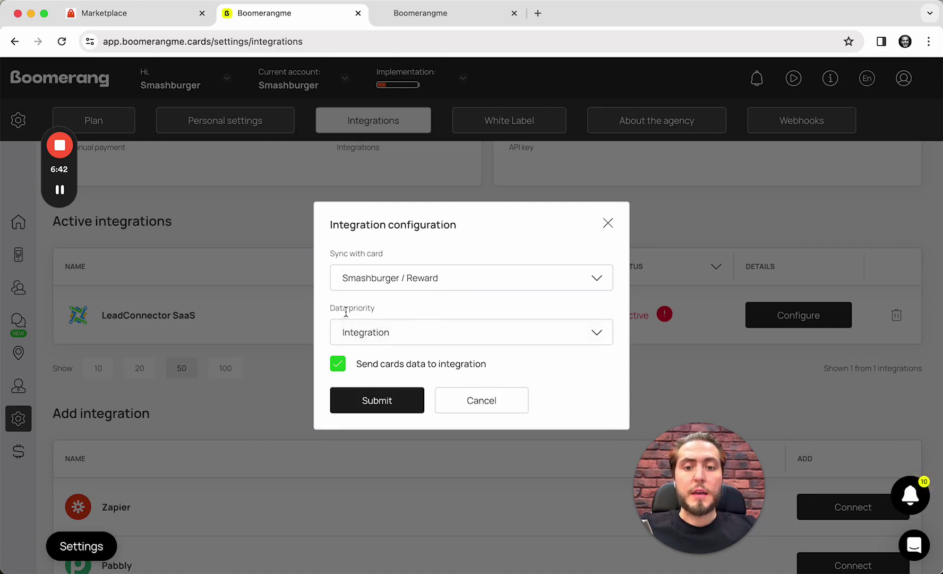
pyautogui.click(430, 330)
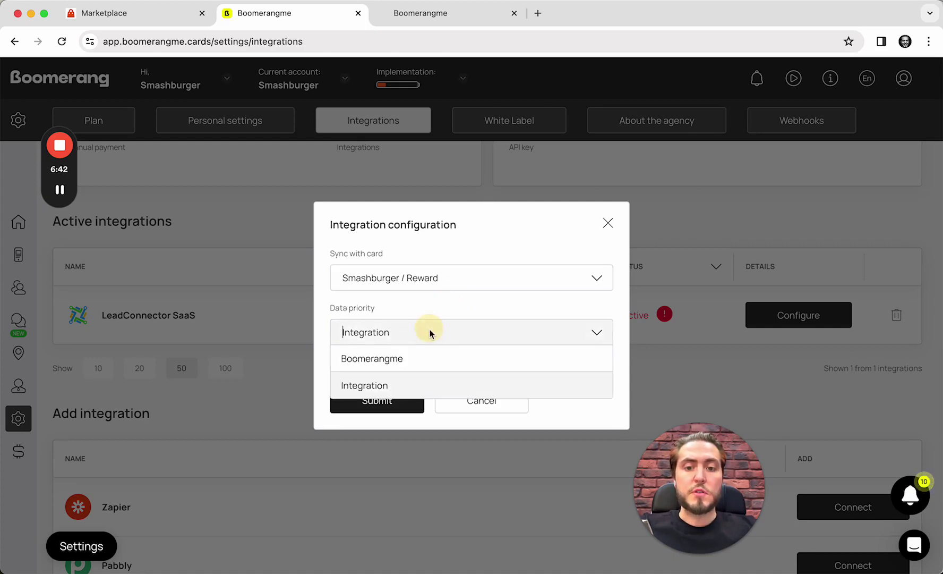
pyautogui.click(404, 388)
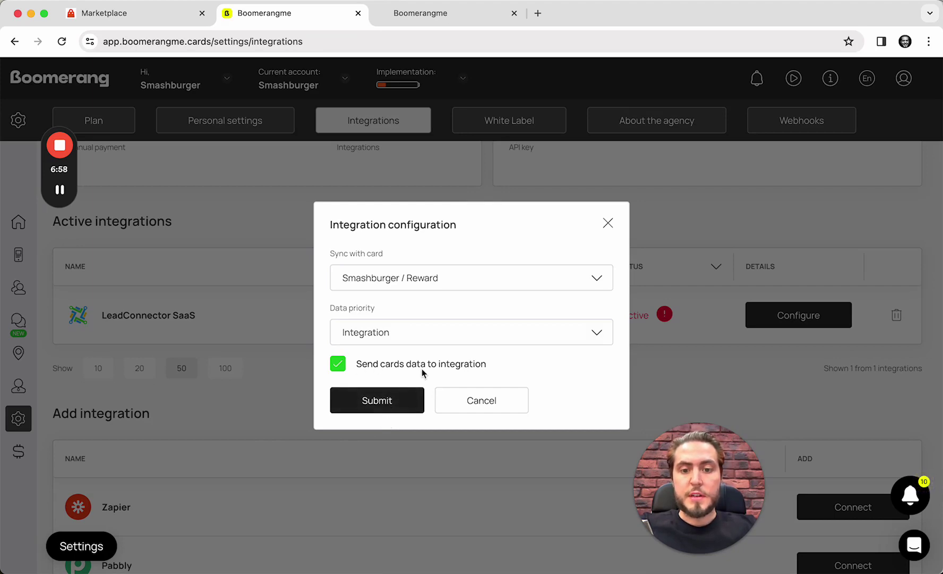
pyautogui.click(395, 406)
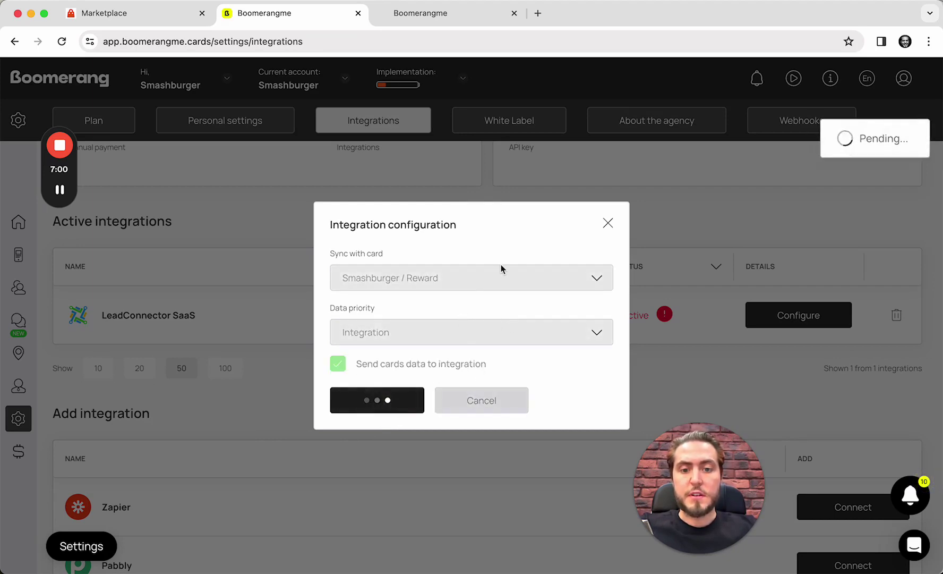
# Dismiss the configuration success notice and inspect the warning beside the integration status.
pyautogui.scroll(3, 501, 269)
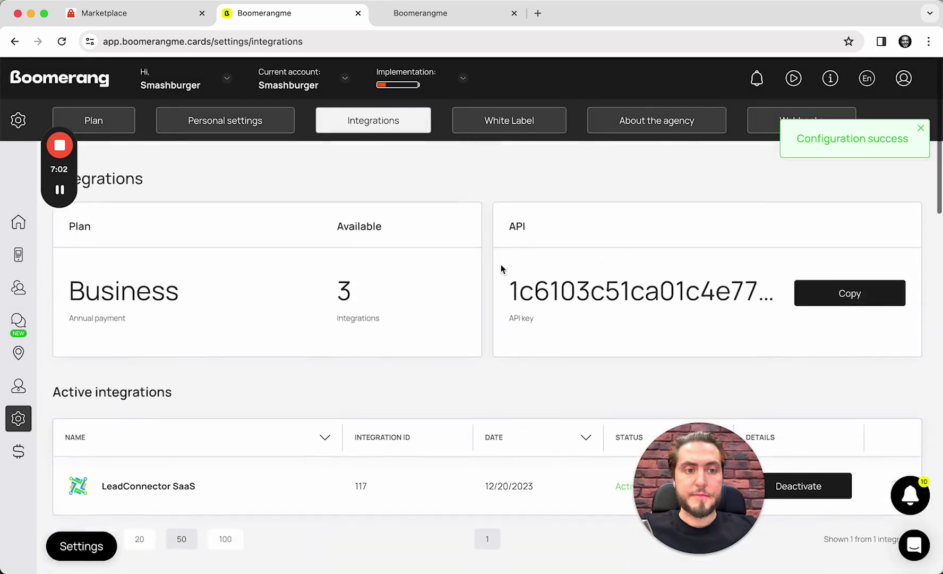
pyautogui.click(845, 137)
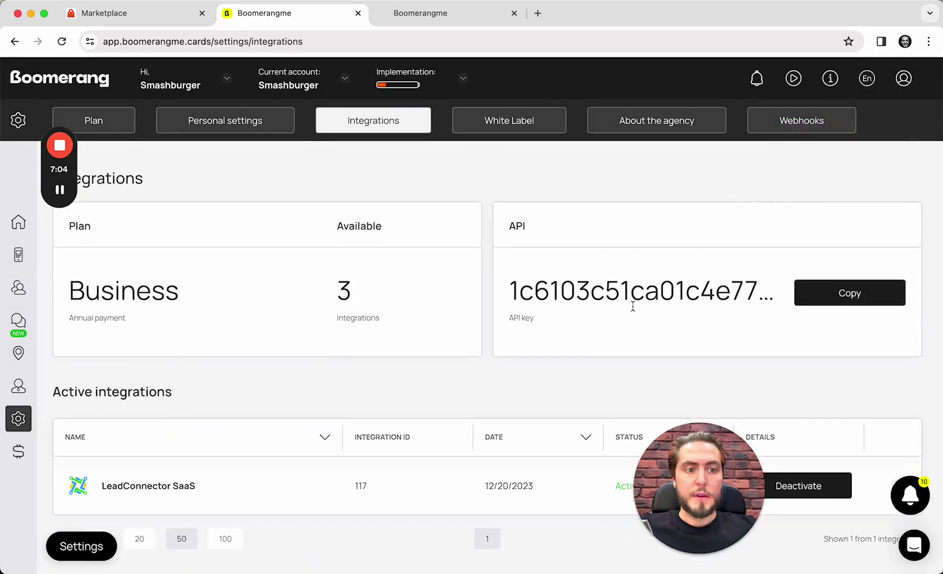
pyautogui.scroll(-3, 634, 306)
pyautogui.scroll(3, 531, 329)
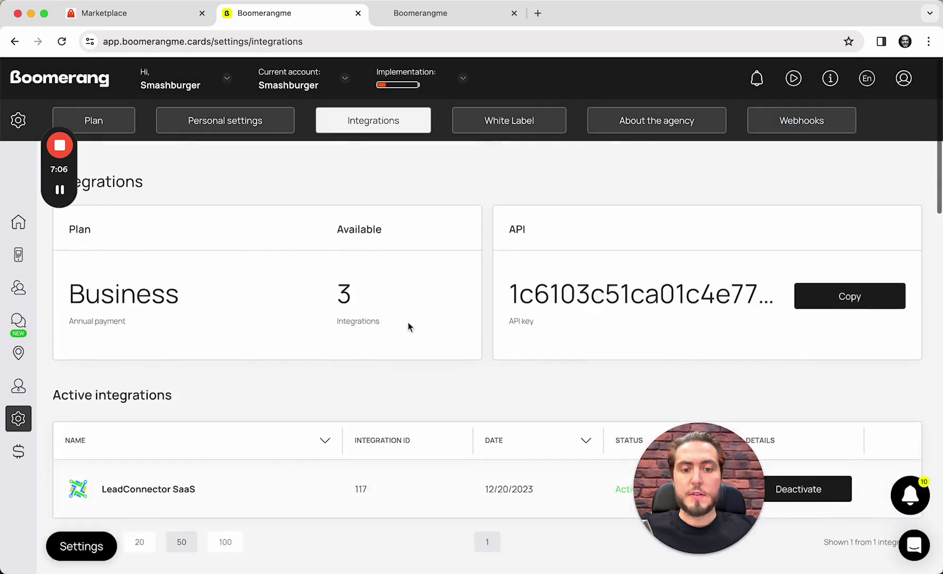
pyautogui.scroll(-3, 359, 286)
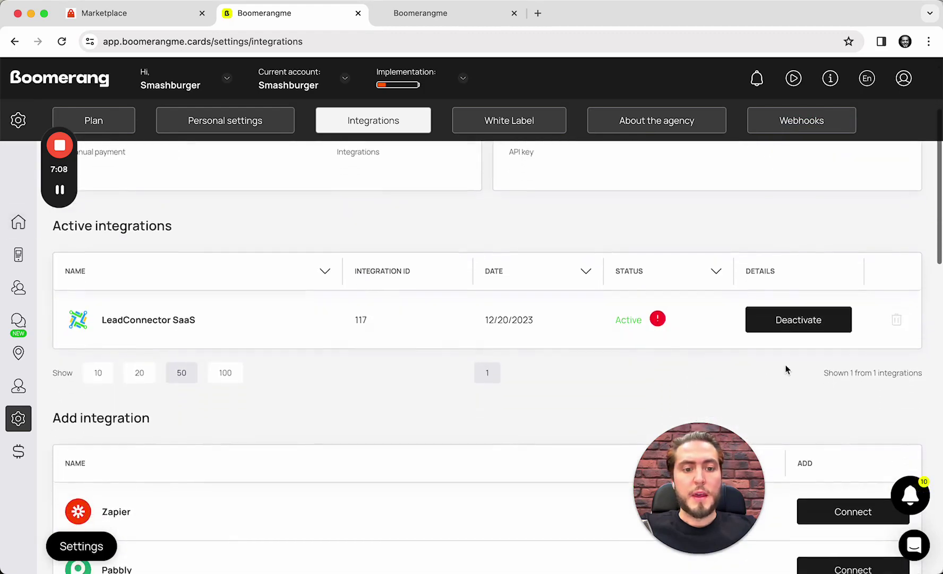
pyautogui.click(659, 322)
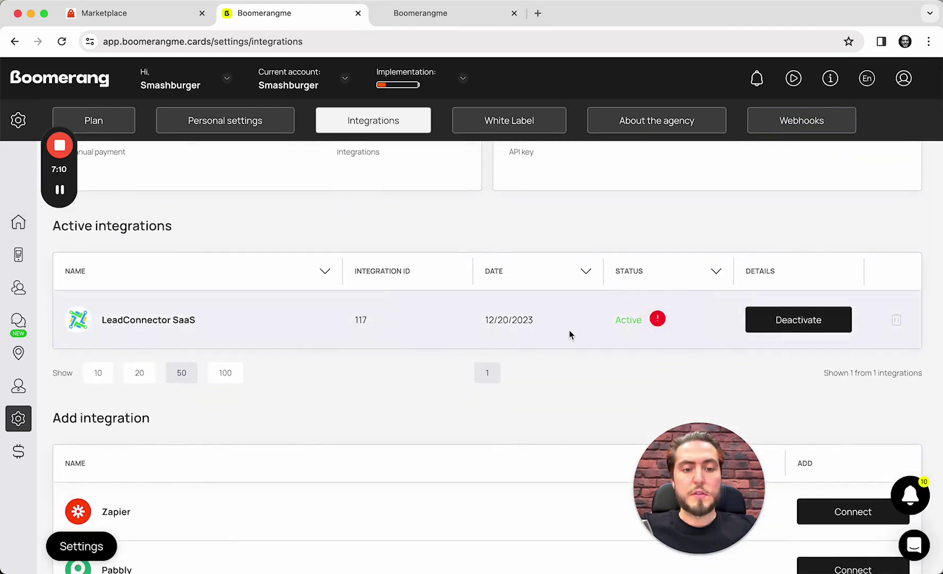
pyautogui.scroll(3, 568, 333)
# From the Home dashboard, open the LeadConnector SaaS integration via the OAuth error banner.
pyautogui.click(19, 220)
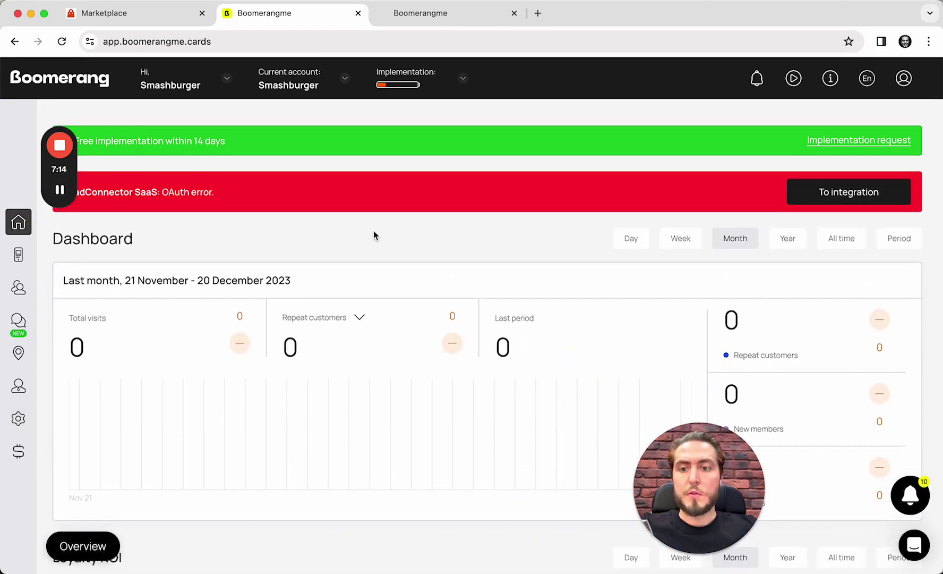
pyautogui.tripleClick(122, 189)
pyautogui.click(226, 189)
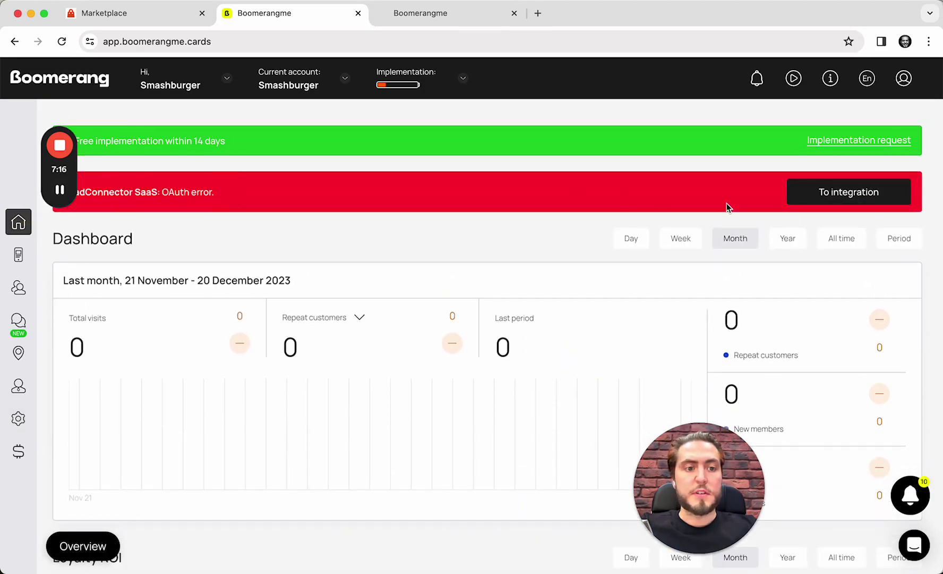
pyautogui.click(839, 197)
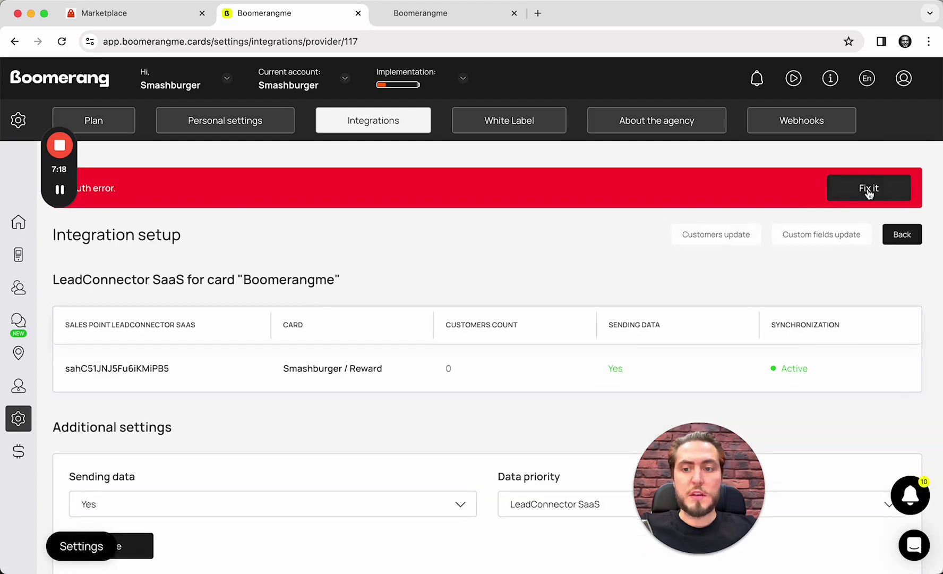
# Fix the OAuth error by authorising Boomerang SaaS for the Smashburger sub-account.
pyautogui.click(869, 190)
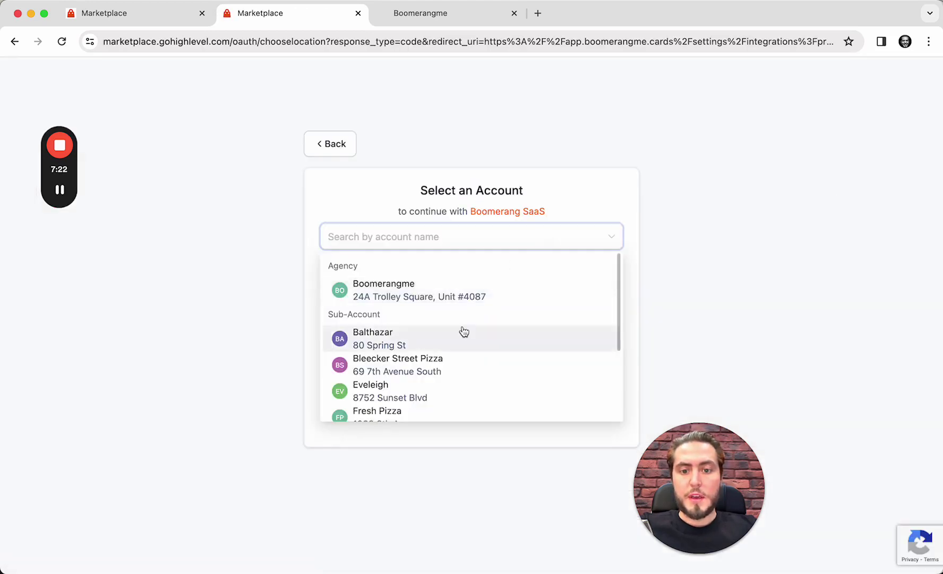
pyautogui.scroll(-3, 462, 331)
pyautogui.scroll(-2, 462, 331)
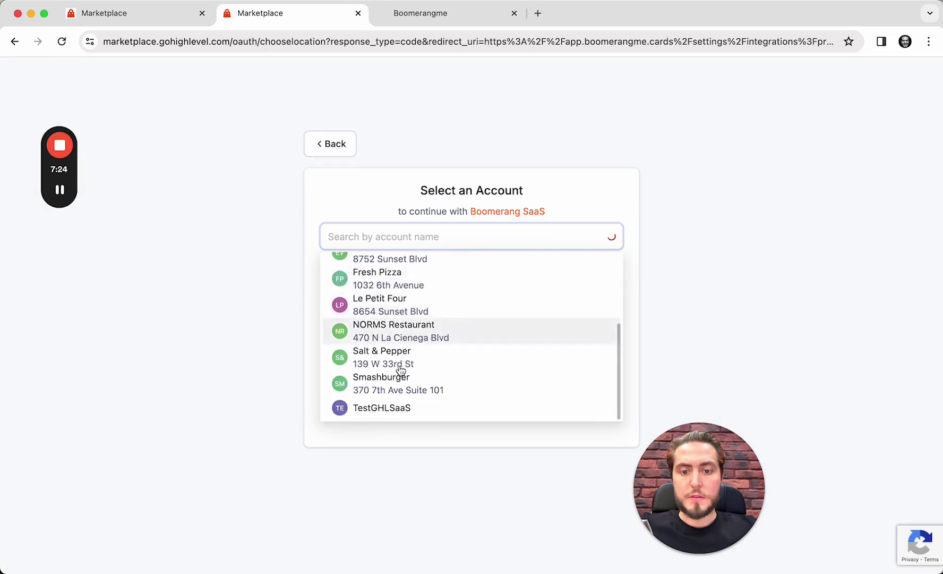
pyautogui.click(401, 391)
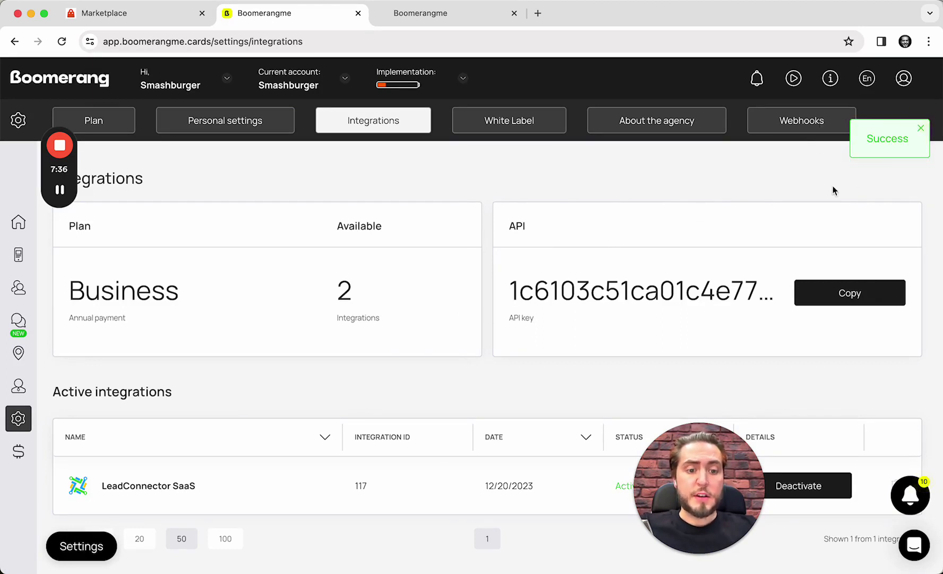
pyautogui.scroll(-7, 335, 284)
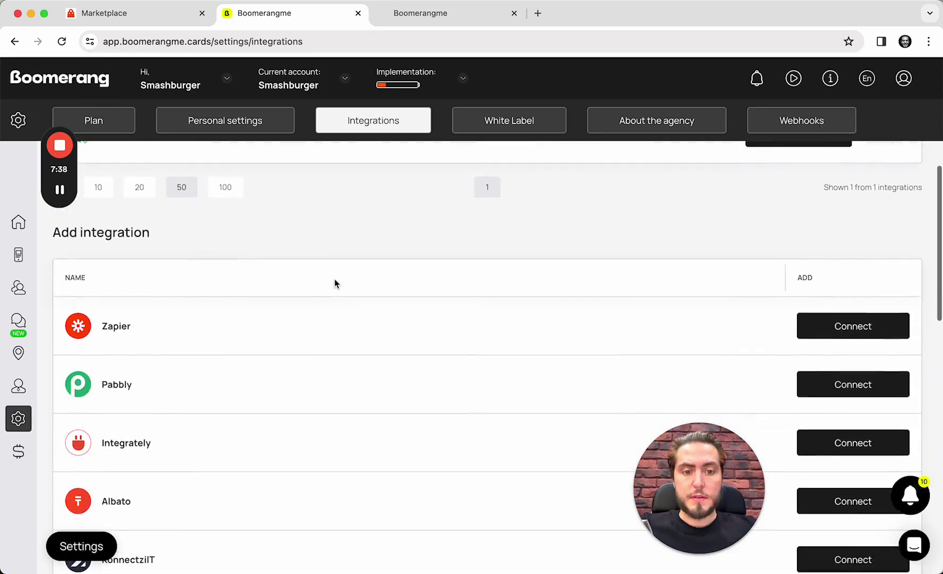
pyautogui.scroll(-2, 335, 283)
pyautogui.scroll(9, 335, 282)
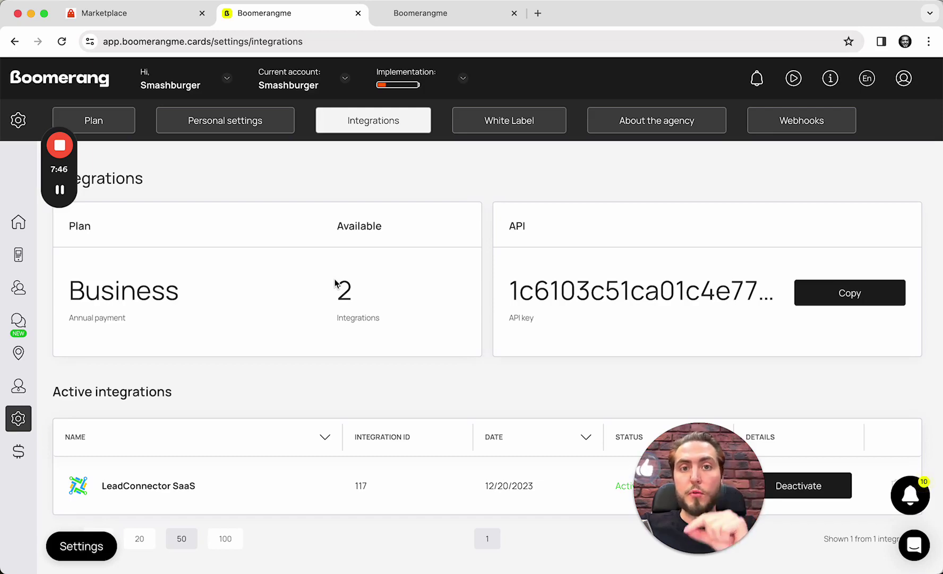
pyautogui.scroll(-5, 280, 282)
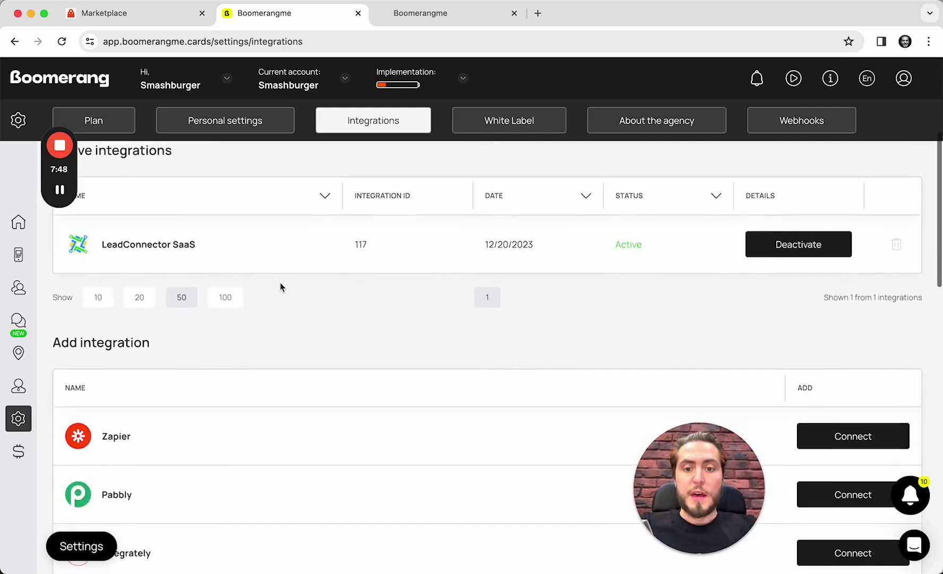
pyautogui.scroll(6, 280, 282)
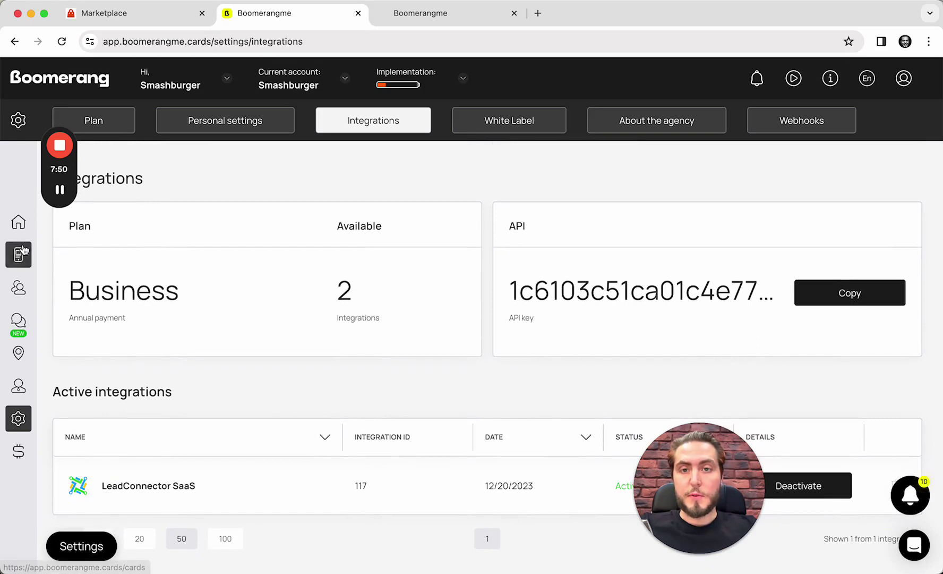